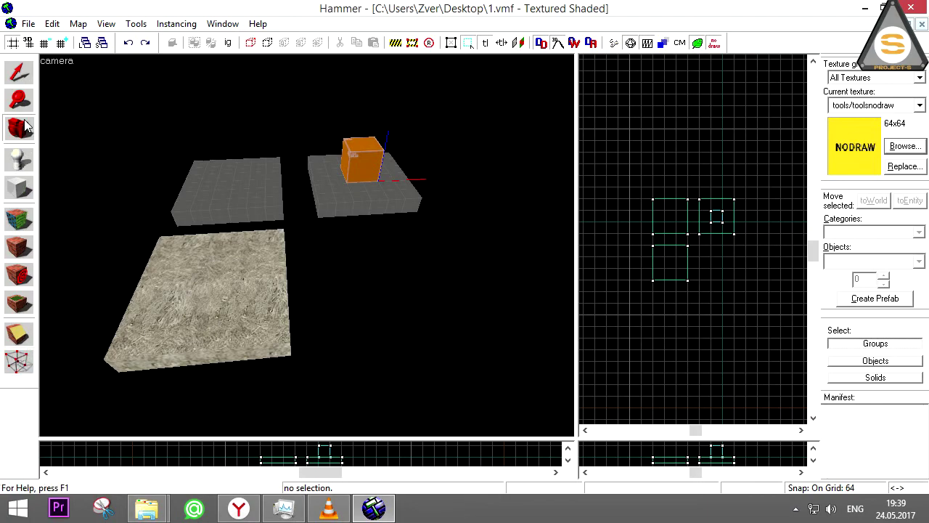
# Step: Select the three flat blocks and the orange cube together with the Selection tool
pyautogui.click(19, 72)
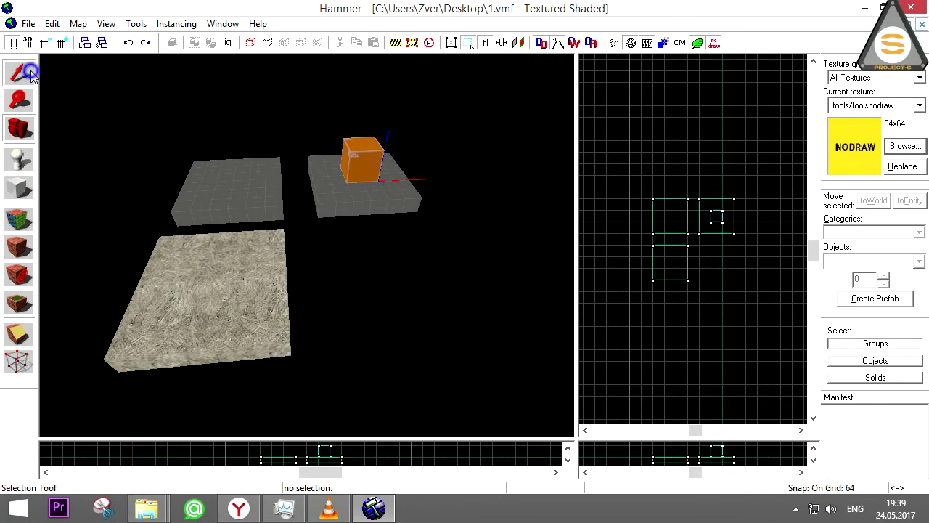
pyautogui.click(187, 195)
pyautogui.click(341, 199)
pyautogui.moveTo(643, 183); pyautogui.dragTo(742, 298)
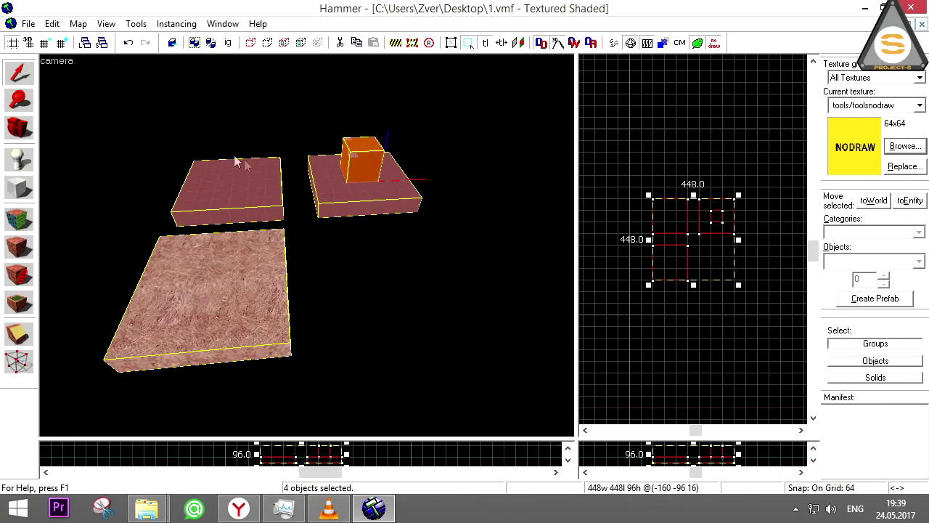
# Step: Examine the block layout in the top view at closer and wider zoom levels with the Magnify tool
pyautogui.click(31, 100)
pyautogui.scroll(5, 672, 239)
pyautogui.scroll(-2, 673, 240)
pyautogui.click(673, 241)
pyautogui.rightClick(673, 241)
pyautogui.click(672, 241)
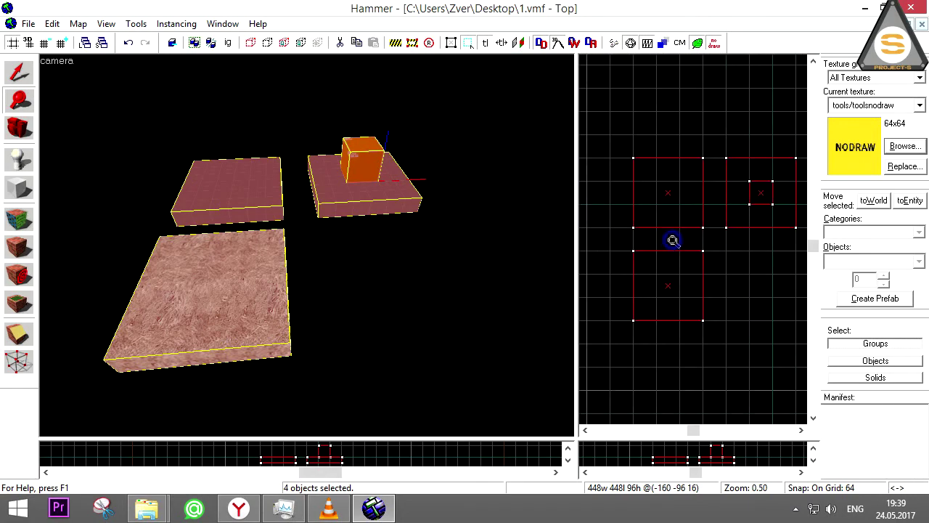
pyautogui.click(673, 240)
pyautogui.rightClick(673, 241)
pyautogui.scroll(-5, 673, 240)
pyautogui.scroll(2, 672, 241)
# Step: Look around the selected blocks in the 3D view from different angles with the Camera tool
pyautogui.click(19, 129)
pyautogui.moveTo(259, 170); pyautogui.dragTo(307, 245)
pyautogui.press('z')
pyautogui.press('z')
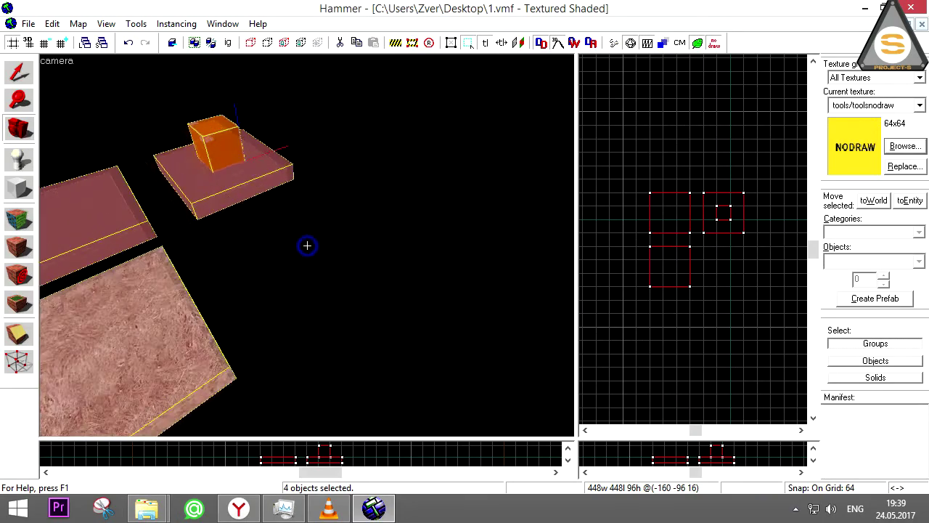
pyautogui.press('s')
pyautogui.press('z')
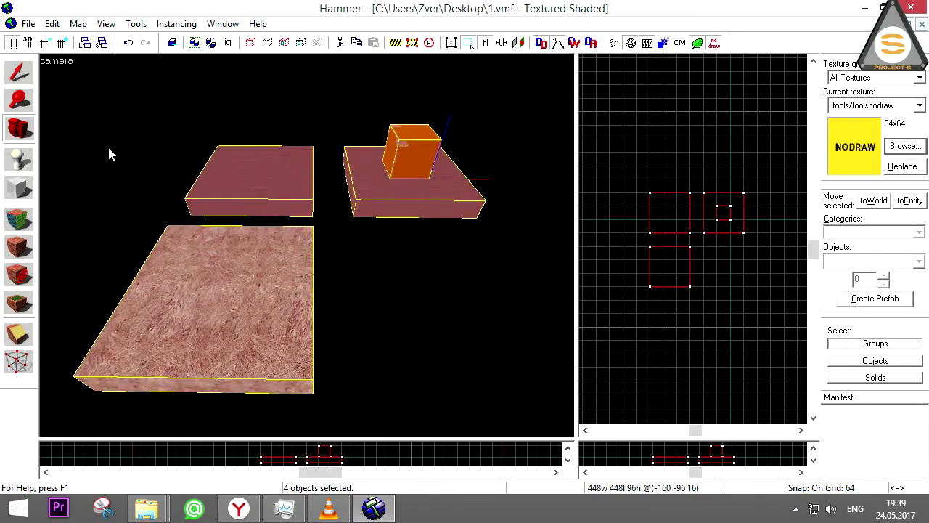
# Step: Clear the selection, place info_player_start entities on the cube-free grey block and the straw-textured block, and undo both placements
pyautogui.click(20, 73)
pyautogui.click(136, 122)
pyautogui.click(21, 161)
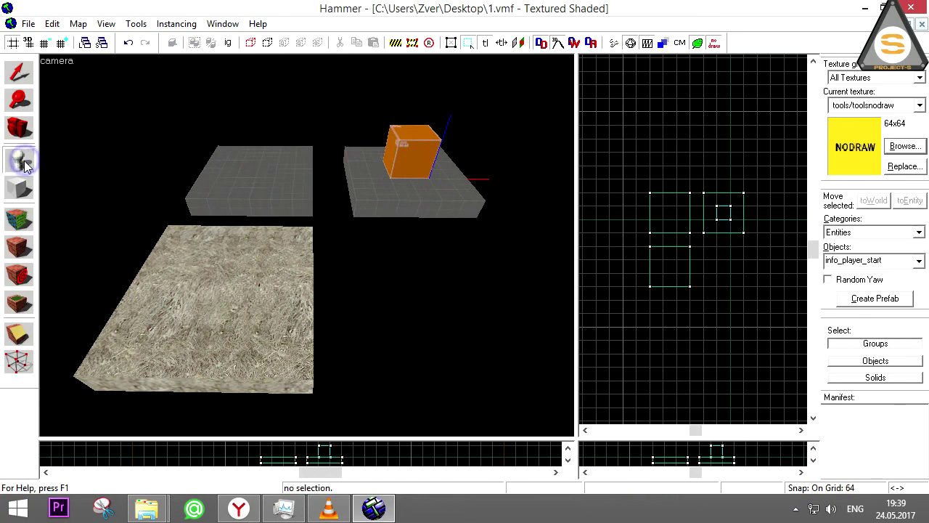
pyautogui.click(223, 175)
pyautogui.click(664, 269)
pyautogui.rightClick(666, 275)
pyautogui.click(685, 284)
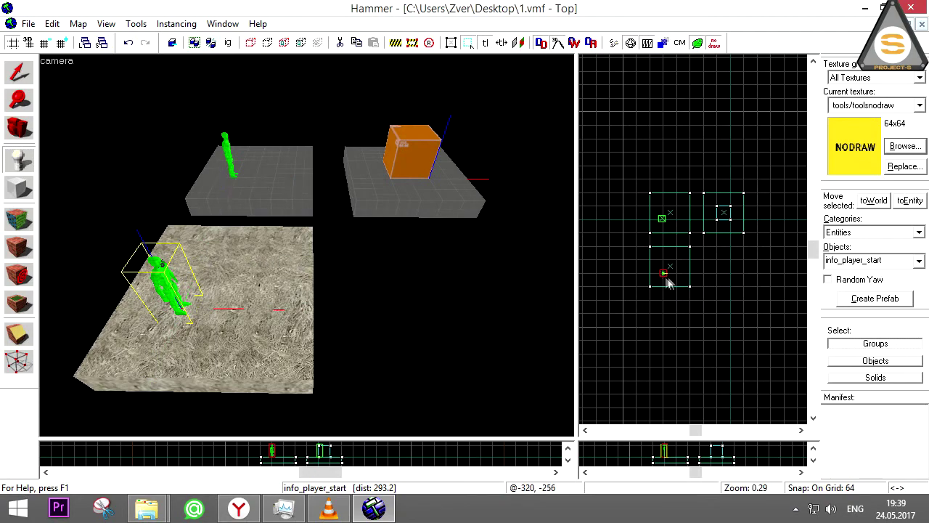
pyautogui.hotkey('ctrl', 'z')
pyautogui.hotkey('ctrl', 'z')
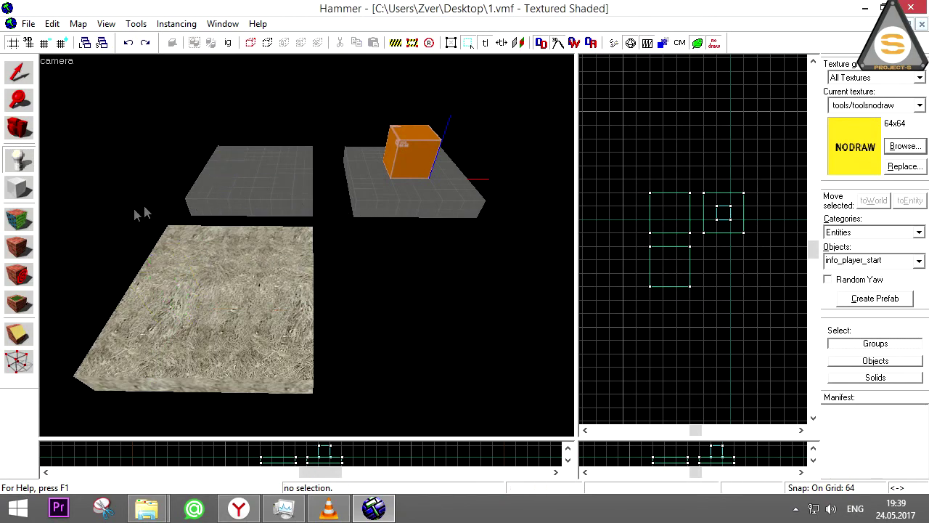
# Step: Select the orange cube and set the Block tool's primitive shape to arch
pyautogui.click(19, 187)
pyautogui.hotkey('shift', 's')
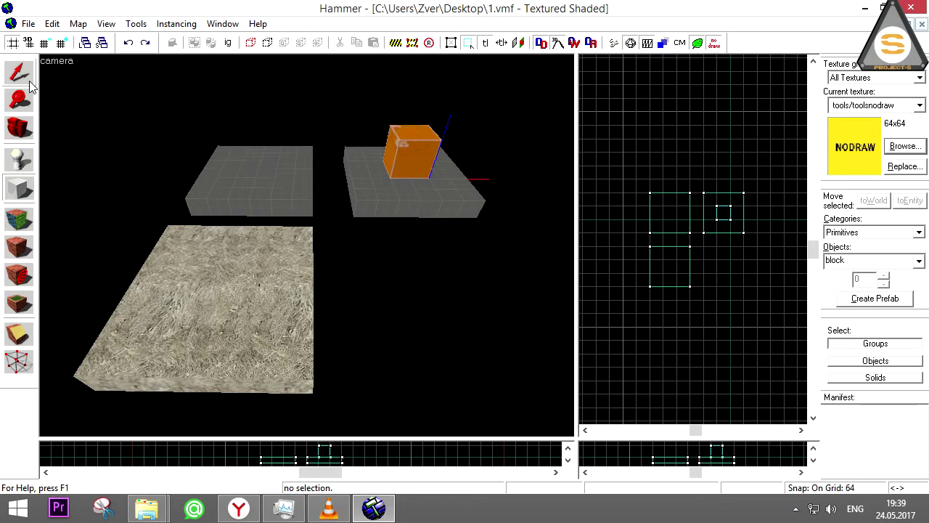
pyautogui.click(406, 147)
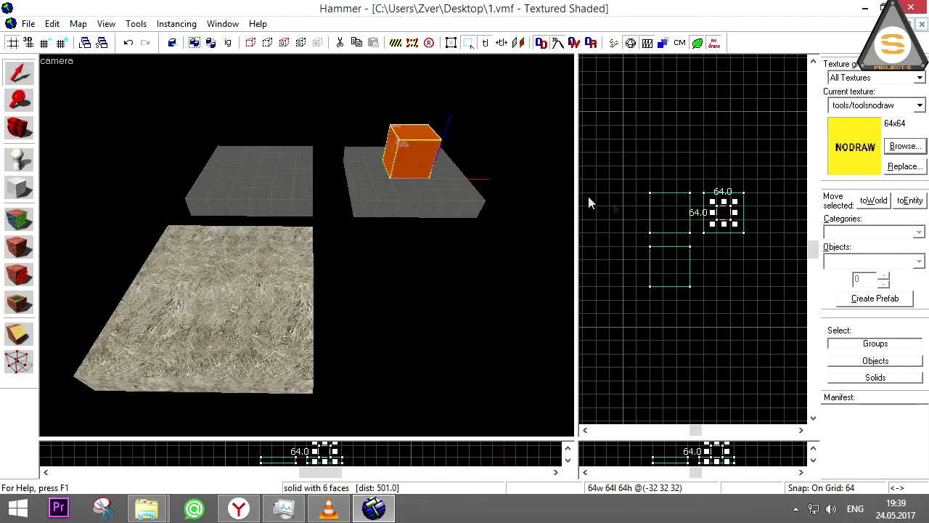
pyautogui.click(19, 187)
pyautogui.click(918, 261)
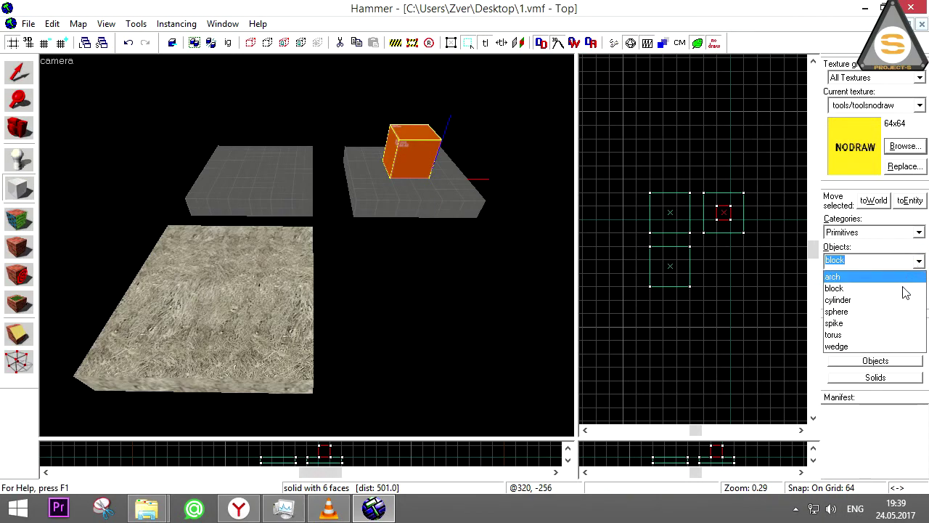
pyautogui.click(887, 276)
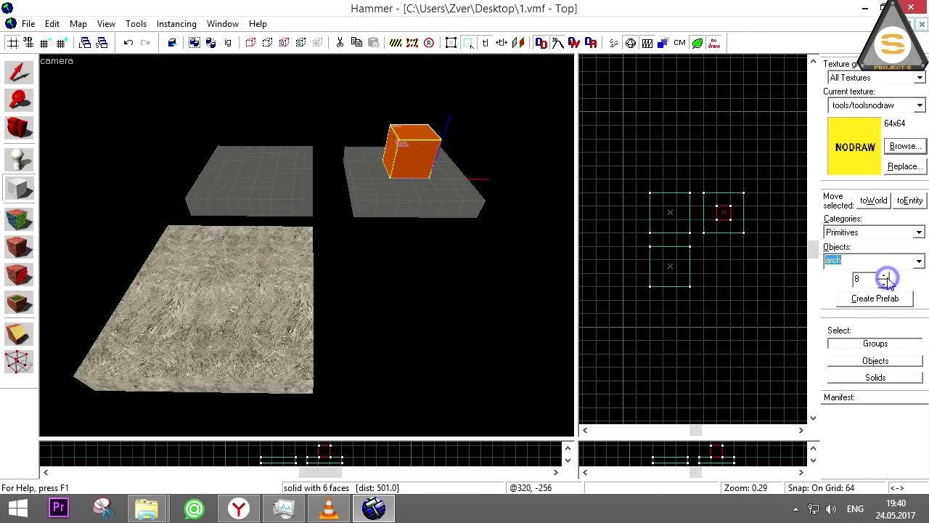
# Step: Pick up the cube's dev/dev_measurecrate01 texture and apply it to the side and top faces of the grey block without a cube
pyautogui.click(20, 218)
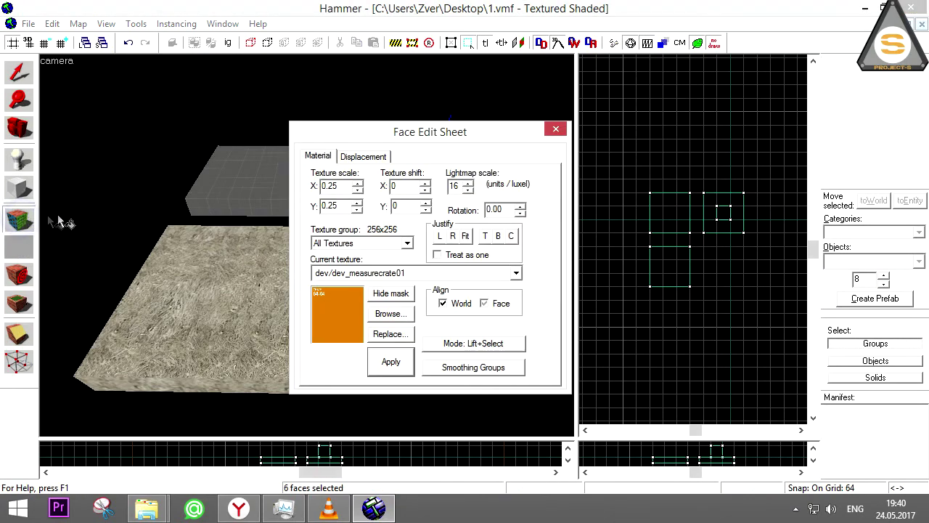
pyautogui.press('d')
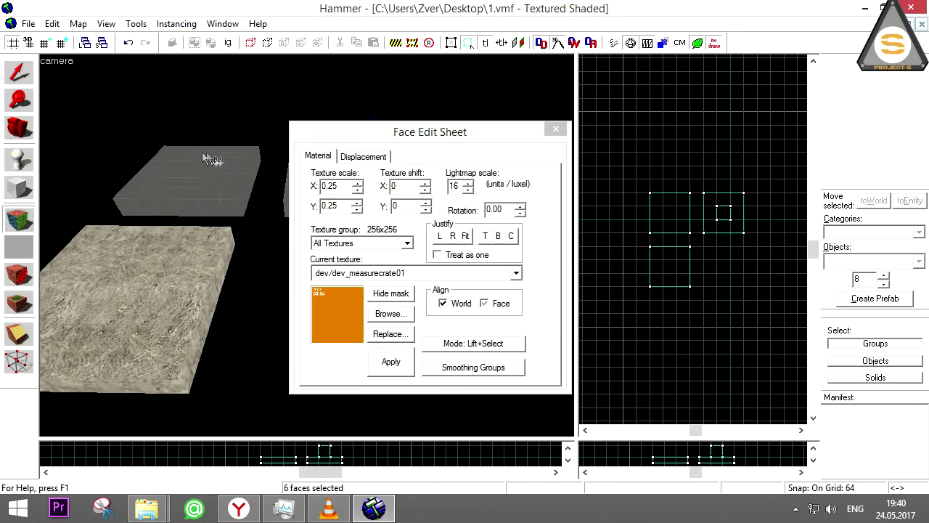
pyautogui.press('w')
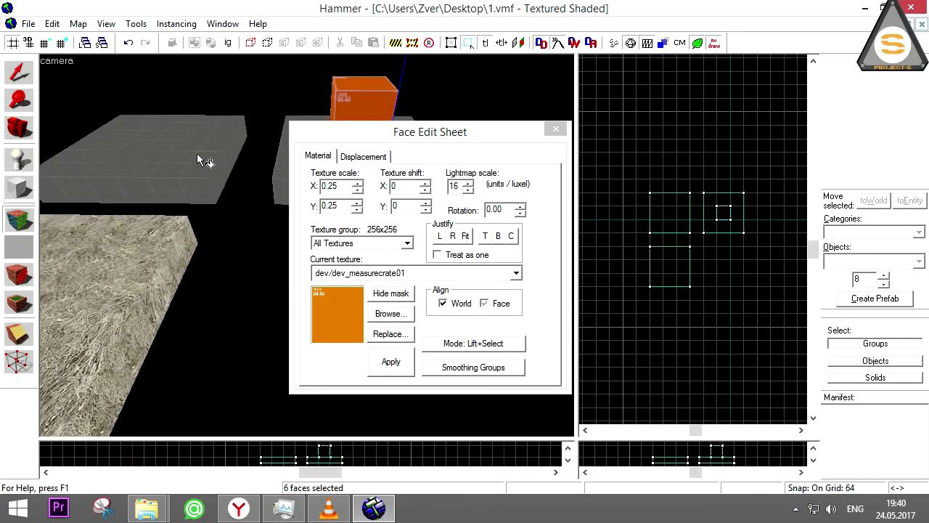
pyautogui.keyDown('ctrl'); pyautogui.click(191, 191); pyautogui.keyUp('ctrl')
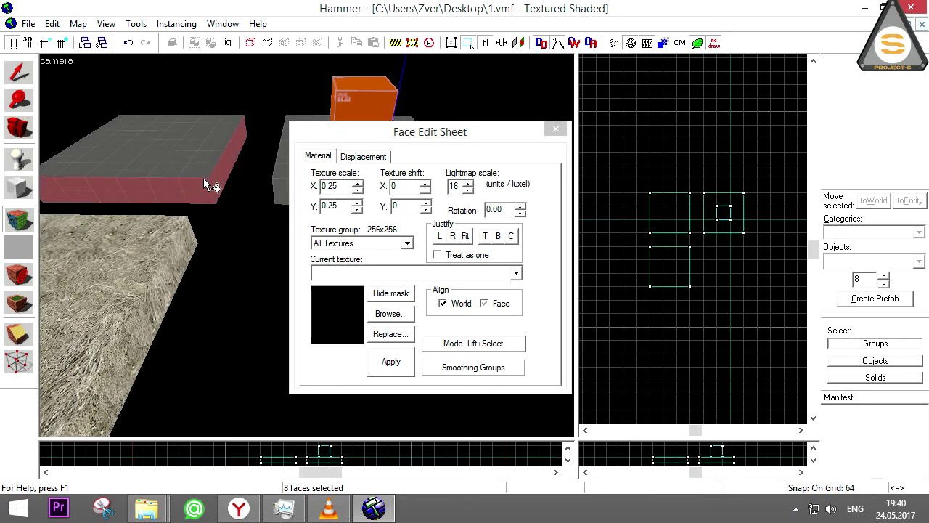
pyautogui.click(555, 129)
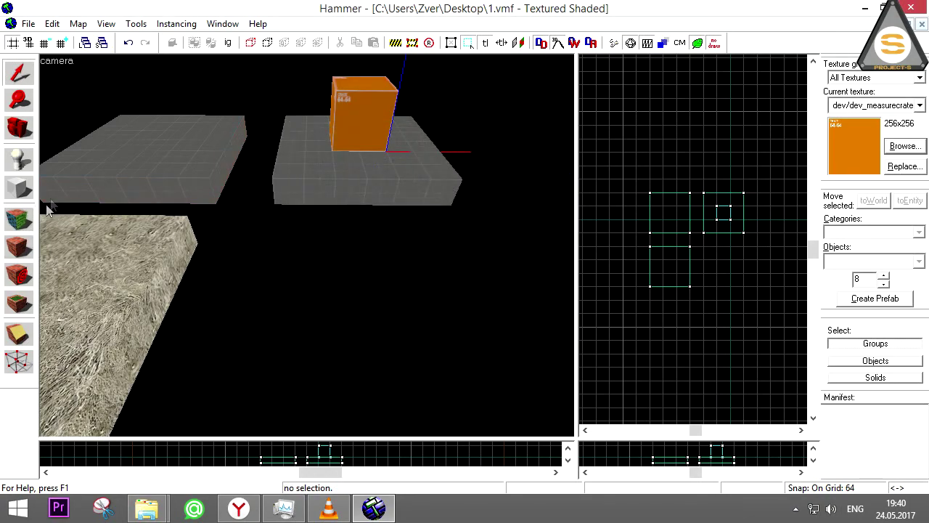
pyautogui.click(19, 217)
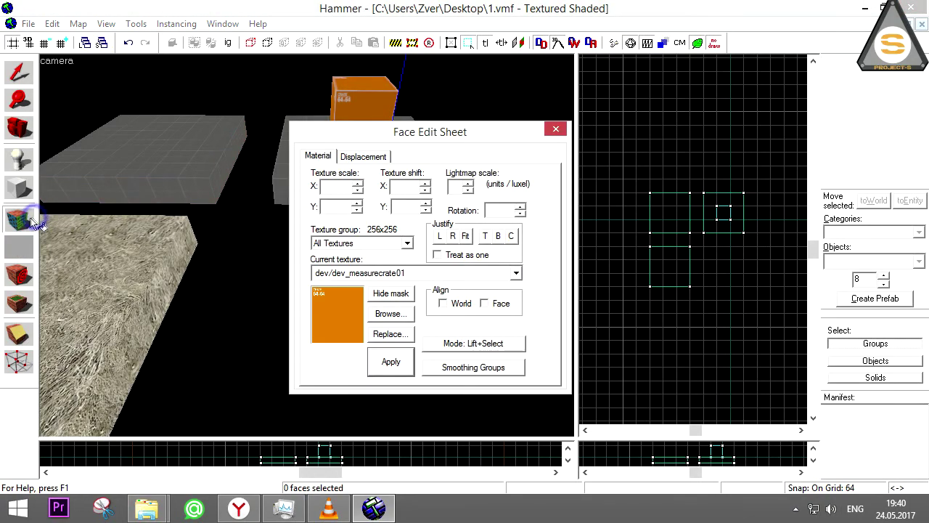
pyautogui.rightClick(161, 188)
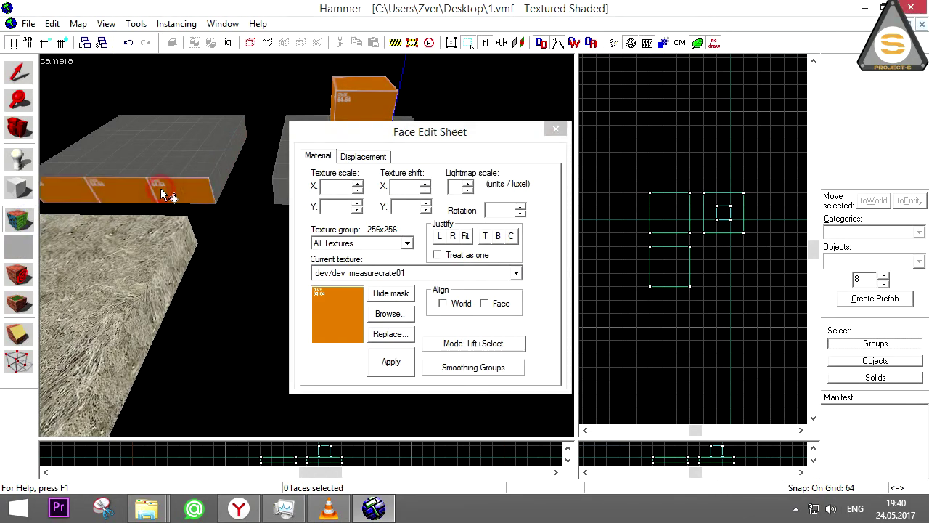
pyautogui.rightClick(186, 163)
pyautogui.click(556, 130)
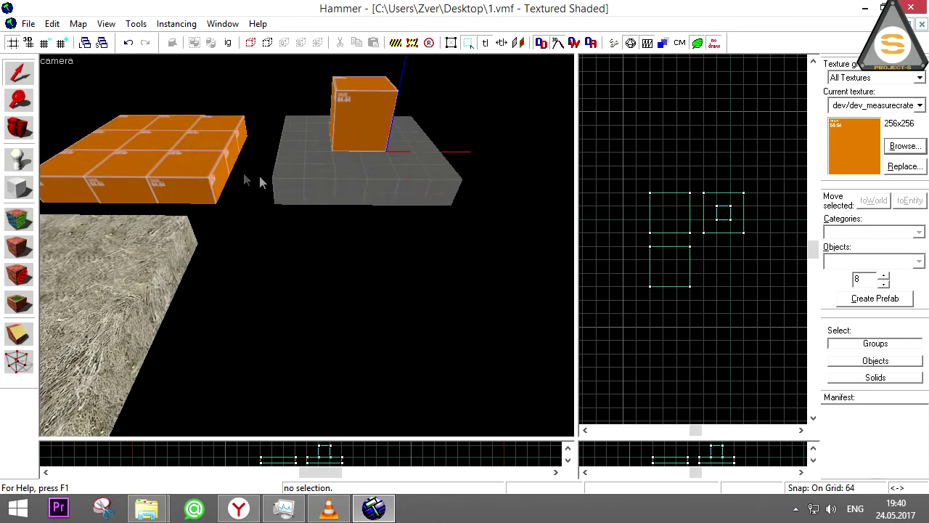
# Step: Create a displacement from the top face of the orange crate-textured flat block
pyautogui.click(19, 218)
pyautogui.click(182, 149)
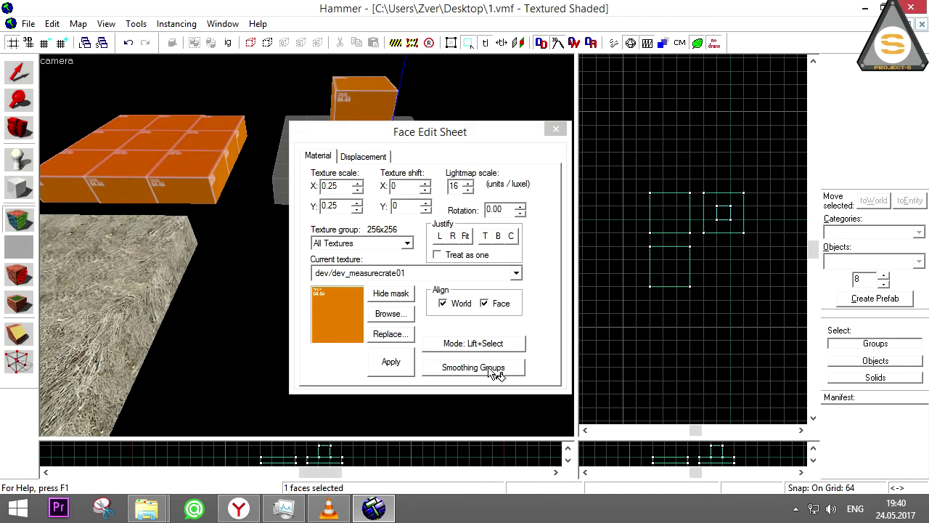
pyautogui.click(363, 156)
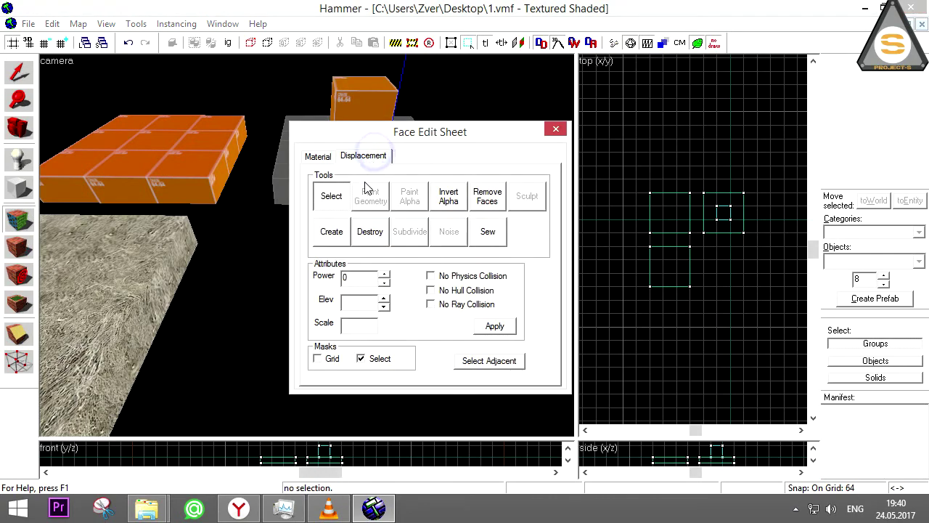
pyautogui.click(342, 235)
pyautogui.click(421, 274)
# Step: Create a displacement from the top face of the straw-textured block
pyautogui.click(22, 130)
pyautogui.moveTo(183, 232)
pyautogui.mouseDown()
pyautogui.moveTo(307, 245)
pyautogui.moveTo(183, 247)
pyautogui.mouseUp()
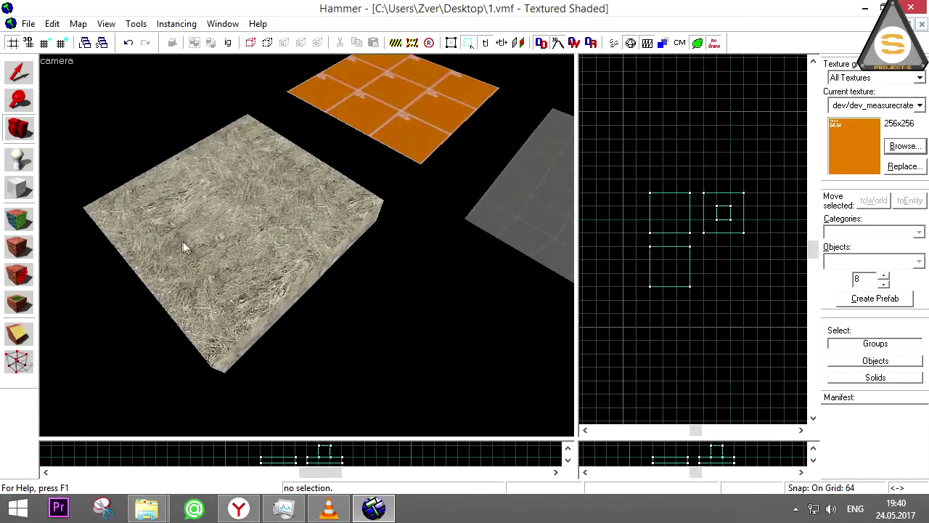
pyautogui.hotkey('shift', 'a')
pyautogui.click(166, 225)
pyautogui.click(363, 156)
pyautogui.click(334, 234)
pyautogui.press('Return')
# Step: Paint alpha on the straw-textured displacement to blend a patch of grass into its middle
pyautogui.click(401, 198)
pyautogui.moveTo(213, 205); pyautogui.dragTo(218, 232)
pyautogui.scroll(5, 218, 232)
pyautogui.click(19, 72)
pyautogui.scroll(-5, 218, 233)
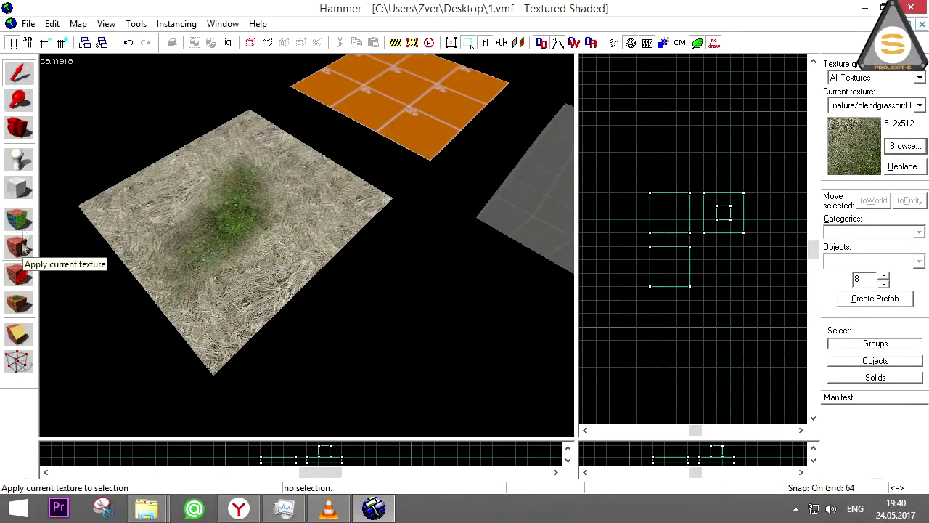
# Step: Apply the current grass-dirt blend texture to the whole orange flat block and undo it
pyautogui.click(132, 231)
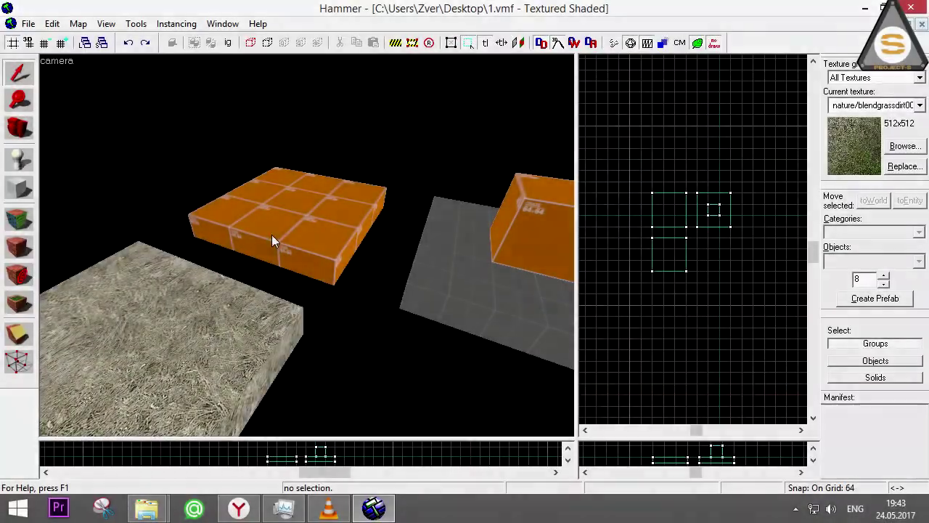
pyautogui.click(245, 217)
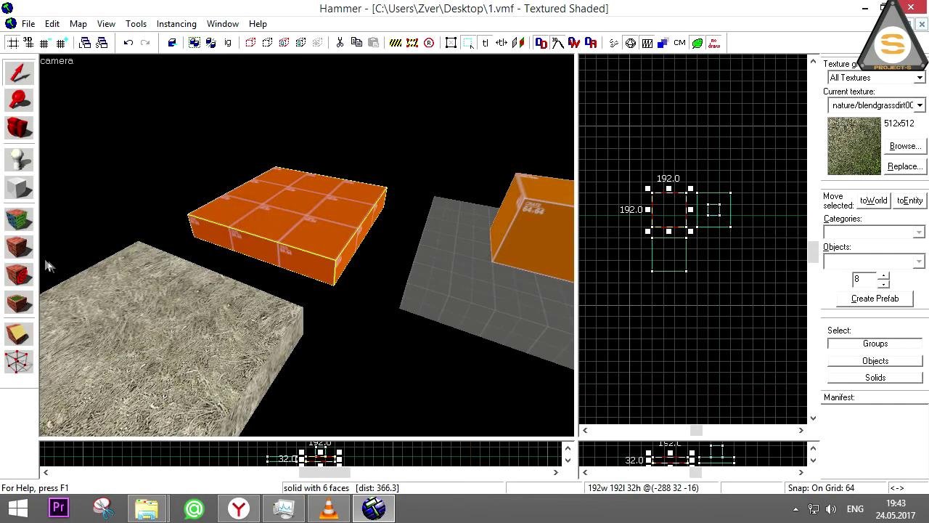
pyautogui.click(19, 246)
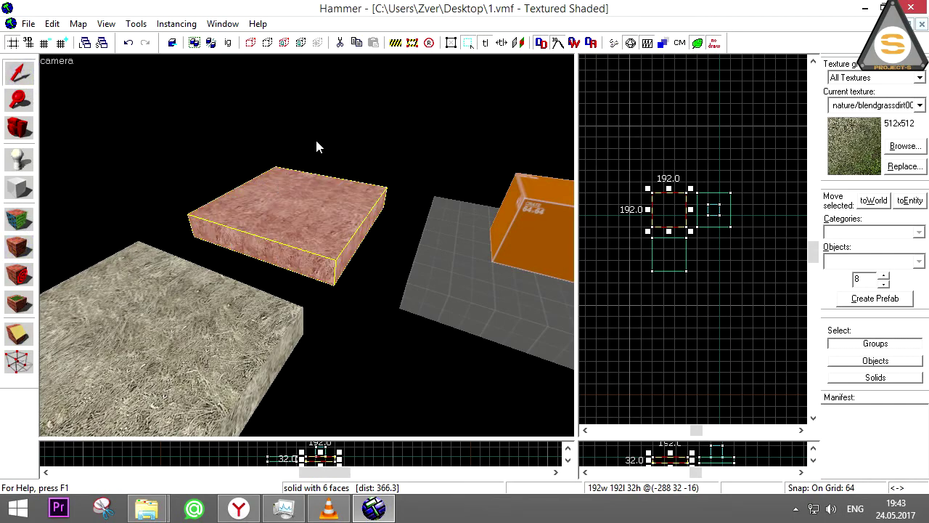
pyautogui.hotkey('ctrl', 'z')
# Step: Choose the graffiti decal texture and place three decals in a row near the far edge of the straw-textured block
pyautogui.click(875, 106)
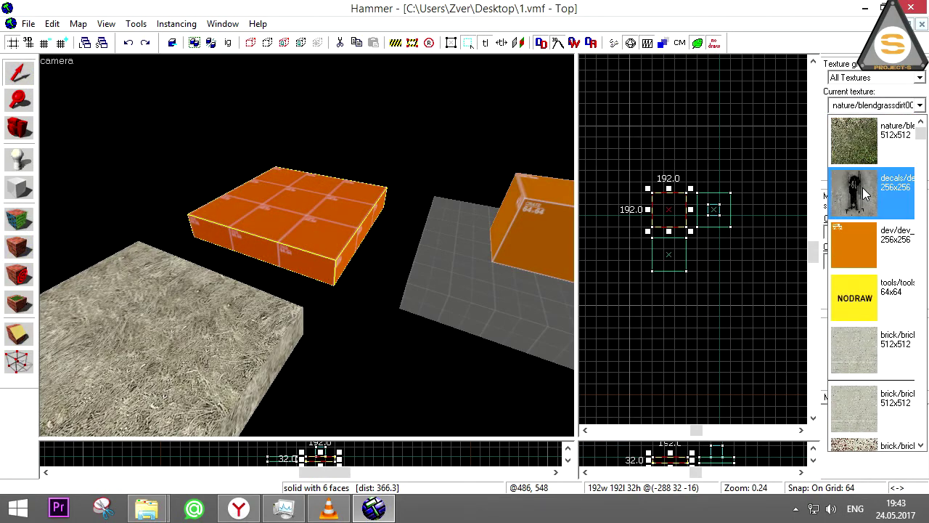
pyautogui.click(864, 193)
pyautogui.click(19, 274)
pyautogui.click(175, 309)
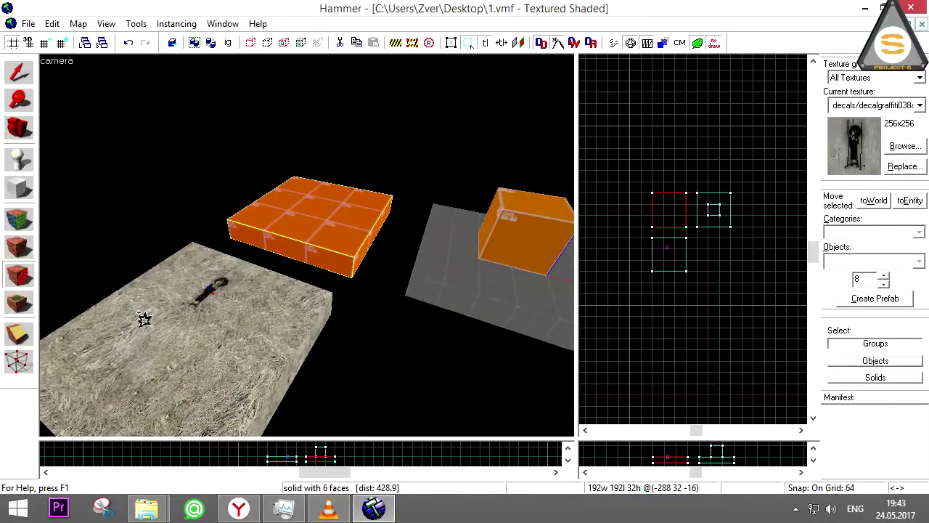
pyautogui.click(242, 299)
pyautogui.click(270, 316)
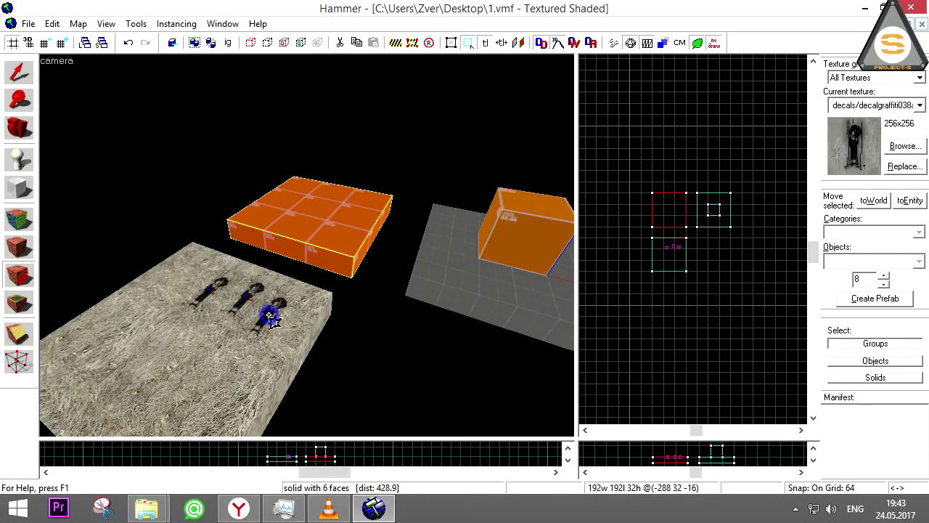
# Step: Place three graffiti overlays on the straw-textured block's top face with the Overlay tool
pyautogui.click(19, 302)
pyautogui.click(230, 342)
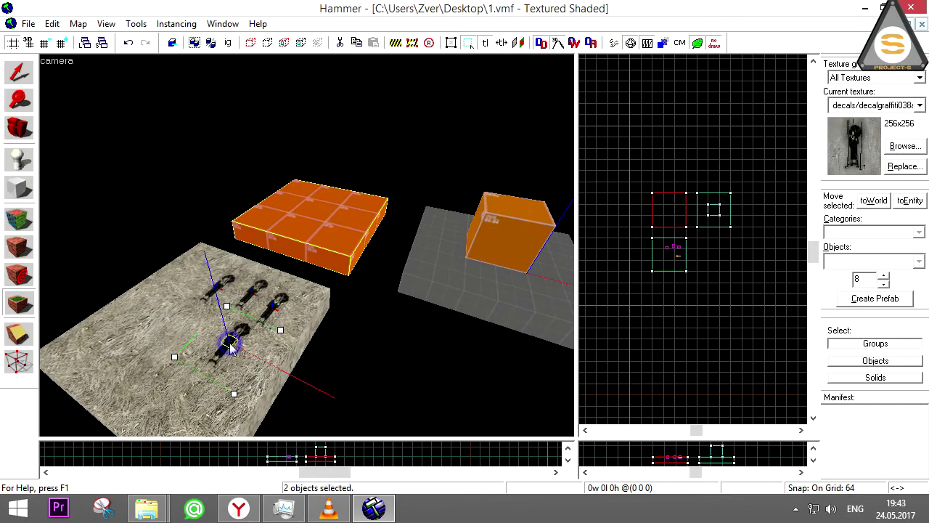
pyautogui.click(148, 328)
pyautogui.click(144, 391)
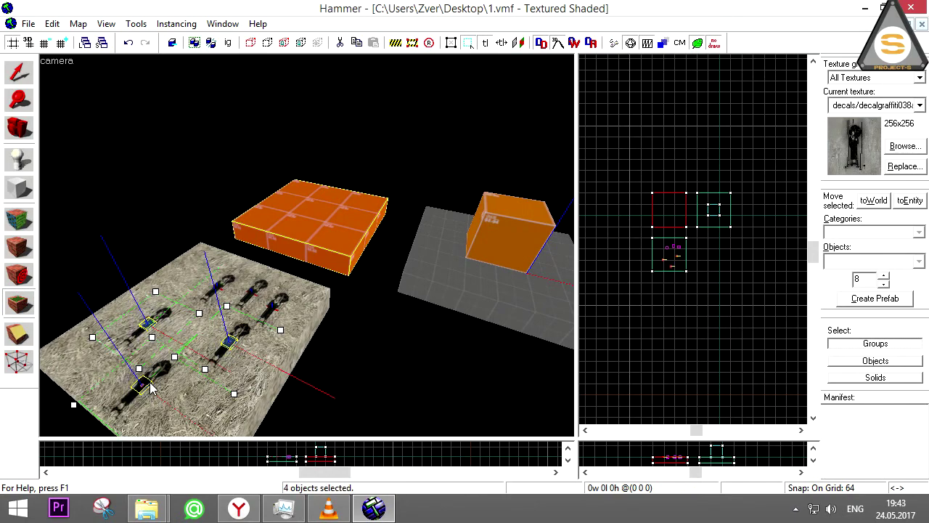
# Step: Clip the orange flat block along a diagonal line in the top view with the Clipping tool, removing its outer side
pyautogui.click(20, 338)
pyautogui.scroll(5, 673, 208)
pyautogui.moveTo(644, 164); pyautogui.dragTo(699, 258)
pyautogui.press('Return')
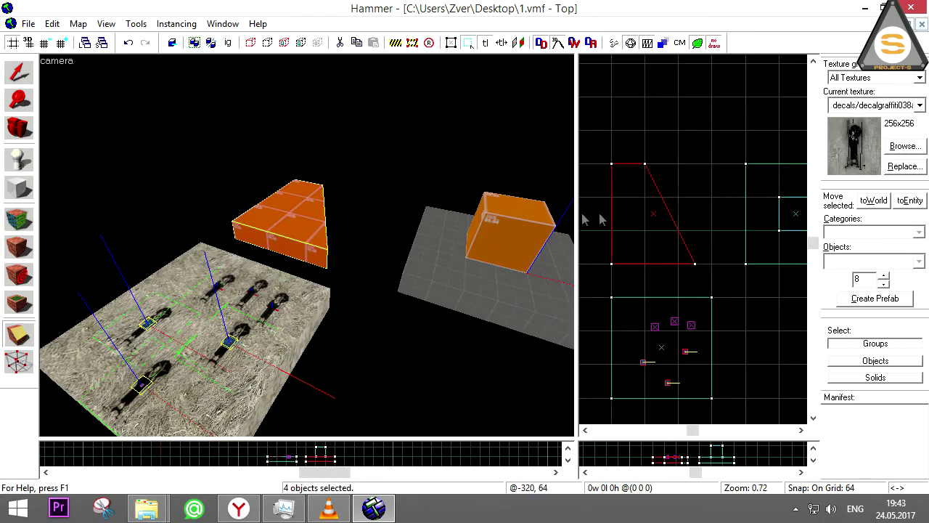
# Step: Select the straw-textured block and move its upper vertices at one end 64 units inward in the side view with the Vertex tool
pyautogui.click(18, 128)
pyautogui.moveTo(94, 140); pyautogui.dragTo(307, 246)
pyautogui.click(19, 71)
pyautogui.scroll(-4, 152, 120)
pyautogui.click(236, 319)
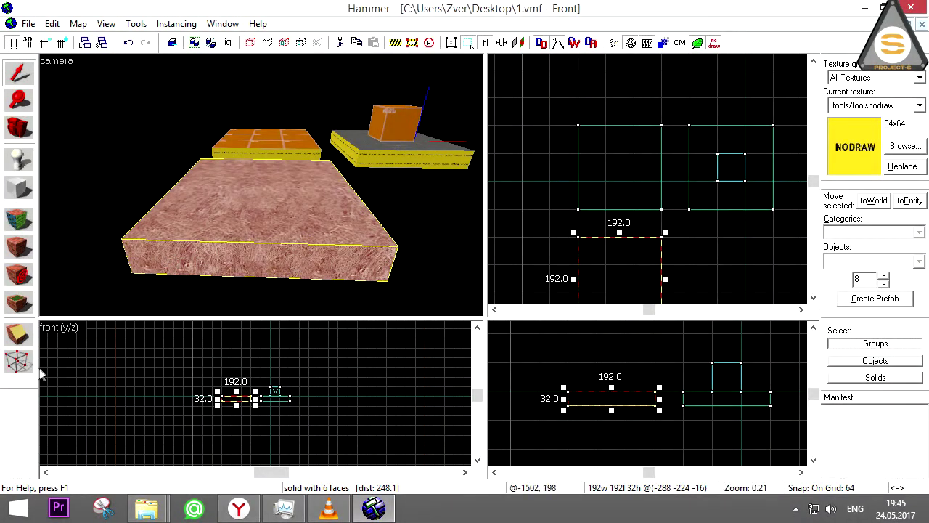
pyautogui.click(19, 363)
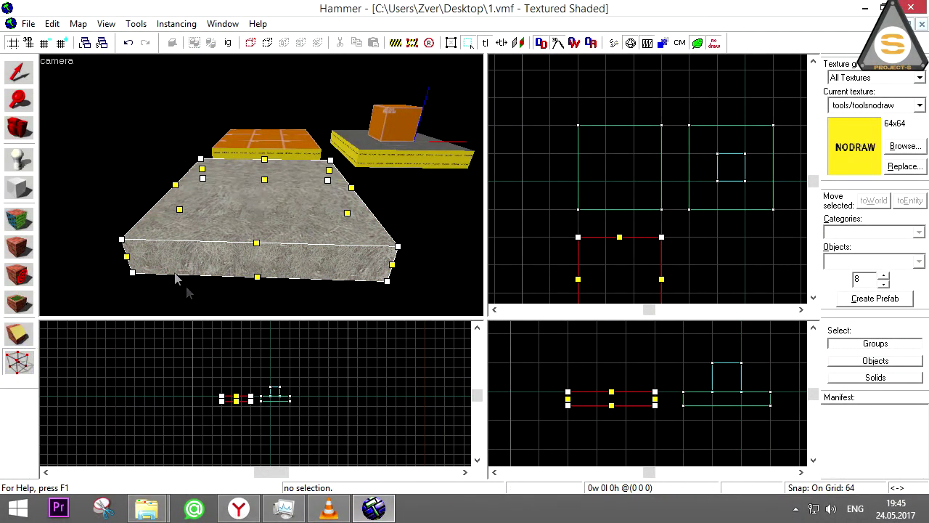
pyautogui.scroll(10, 571, 398)
pyautogui.moveTo(562, 378); pyautogui.dragTo(636, 379)
pyautogui.click(19, 128)
pyautogui.moveTo(261, 167)
pyautogui.mouseDown()
pyautogui.moveTo(261, 185)
pyautogui.moveTo(245, 201)
pyautogui.mouseUp()
pyautogui.click(19, 362)
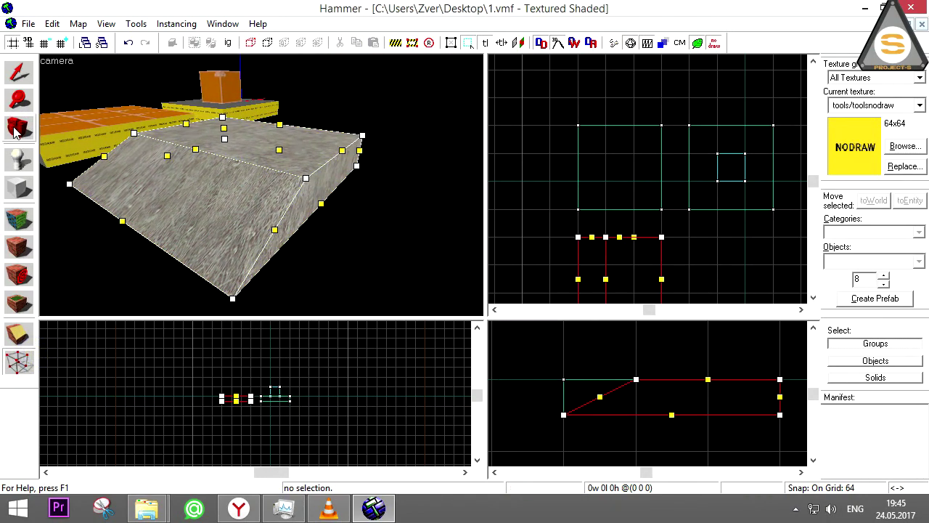
pyautogui.click(19, 72)
pyautogui.click(363, 118)
# Step: Toggle the 2D grid off and back on
pyautogui.click(30, 127)
pyautogui.moveTo(261, 185); pyautogui.dragTo(261, 174, button='right')
pyautogui.moveTo(261, 185); pyautogui.dragTo(261, 194)
pyautogui.moveTo(261, 185); pyautogui.dragTo(261, 178, button='right')
pyautogui.moveTo(262, 185)
pyautogui.mouseDown()
pyautogui.moveTo(261, 127)
pyautogui.moveTo(149, 124)
pyautogui.mouseUp()
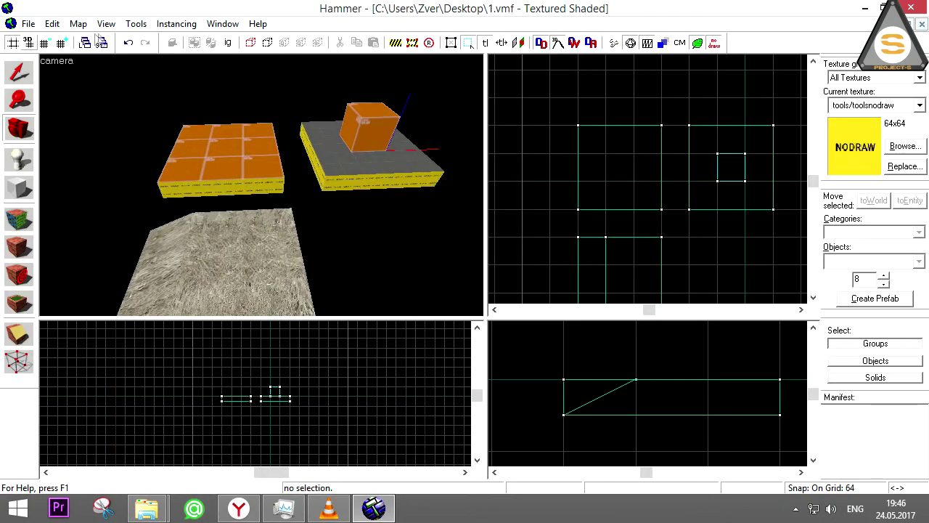
pyautogui.click(13, 44)
pyautogui.click(12, 43)
pyautogui.click(12, 43)
pyautogui.click(12, 43)
# Step: Turn the 3D grid on in the camera view and switch it back off
pyautogui.press('w')
pyautogui.press('w')
pyautogui.click(29, 45)
pyautogui.press('w')
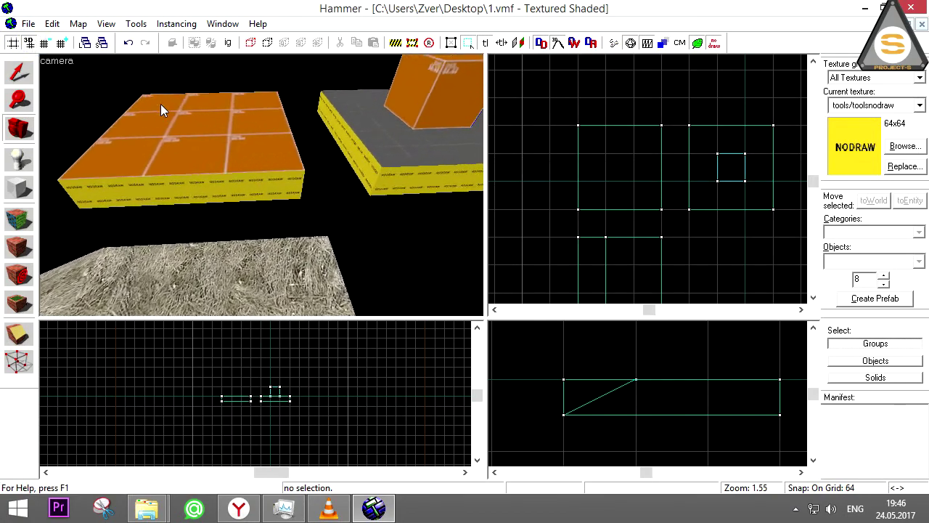
pyautogui.scroll(4, 160, 104)
pyautogui.click(33, 45)
pyautogui.click(32, 45)
pyautogui.click(32, 45)
# Step: Reduce the 2D grid spacing to 32 and enlarge it back to 64
pyautogui.scroll(-1, 98, 101)
pyautogui.scroll(-1, 100, 107)
pyautogui.click(44, 43)
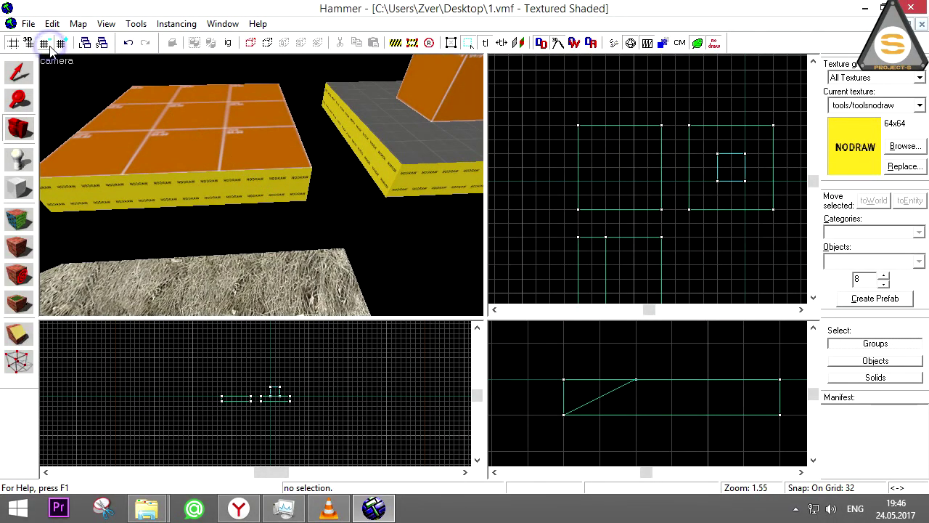
pyautogui.click(61, 43)
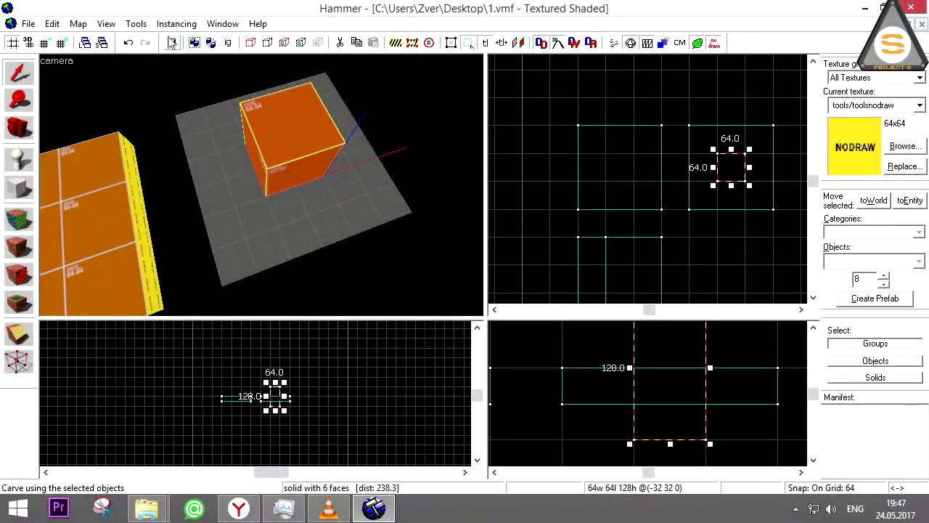
# Step: Carve the grey flat block with the orange cube, delete the cube and undo the deletion
pyautogui.click(171, 42)
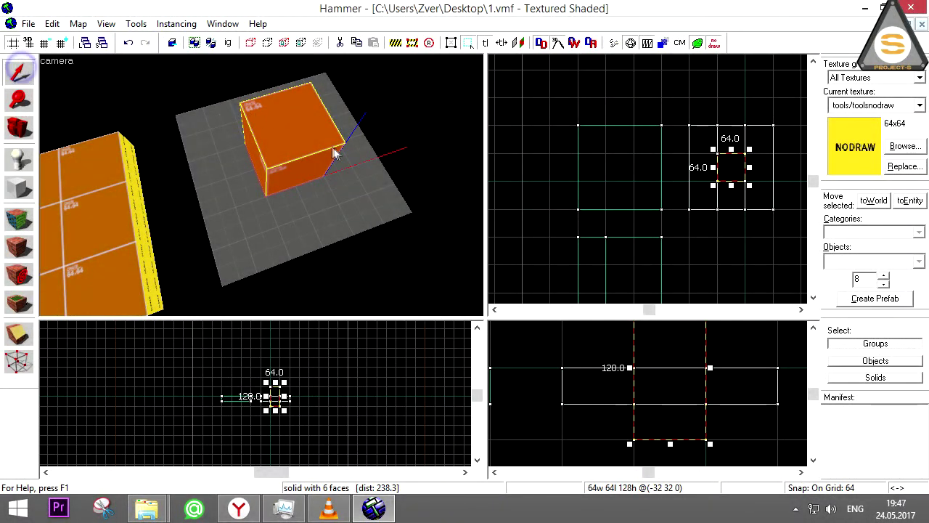
pyautogui.press('Delete')
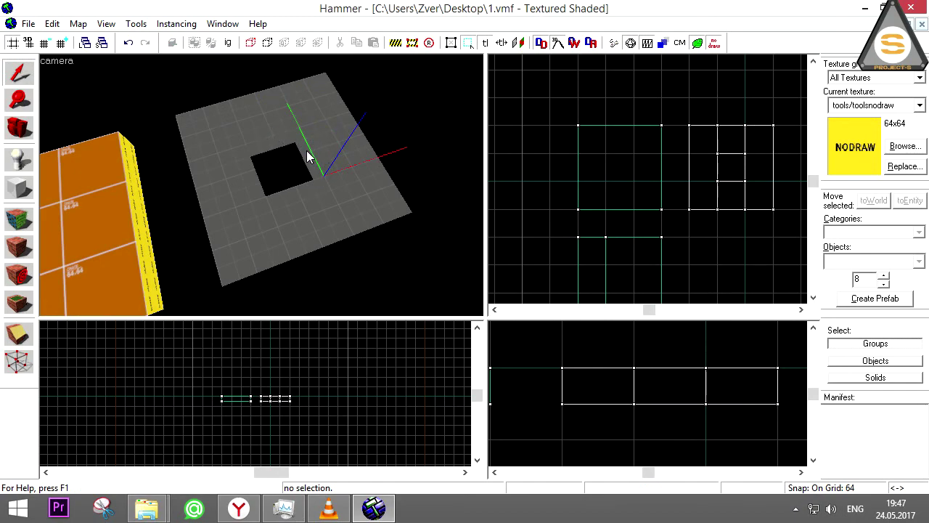
pyautogui.hotkey('ctrl', 'z')
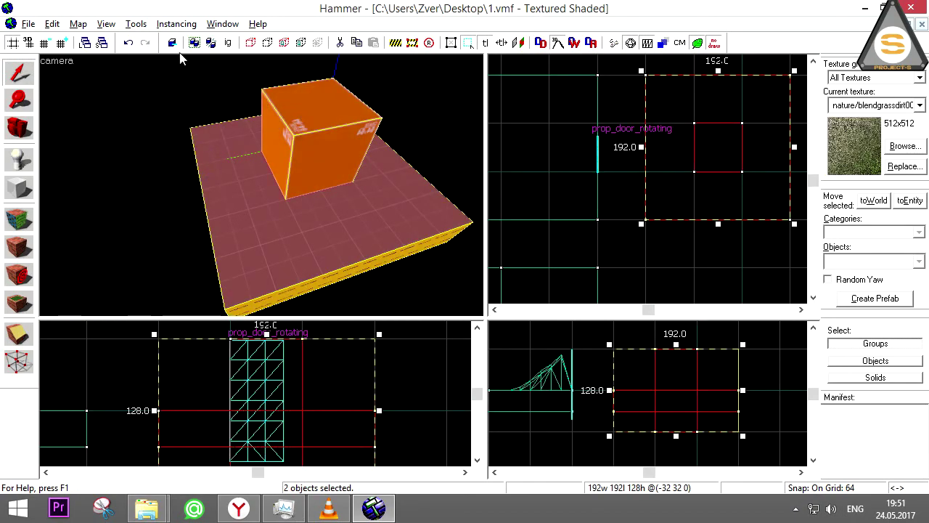
# Step: Group the orange cube with the grey flat block and ungroup them again
pyautogui.click(194, 42)
pyautogui.click(258, 143)
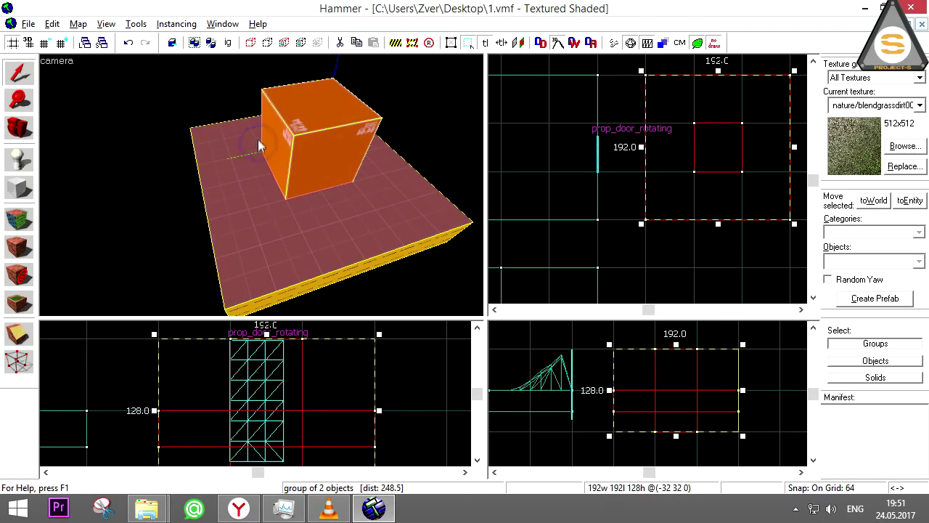
pyautogui.click(211, 41)
pyautogui.click(245, 143)
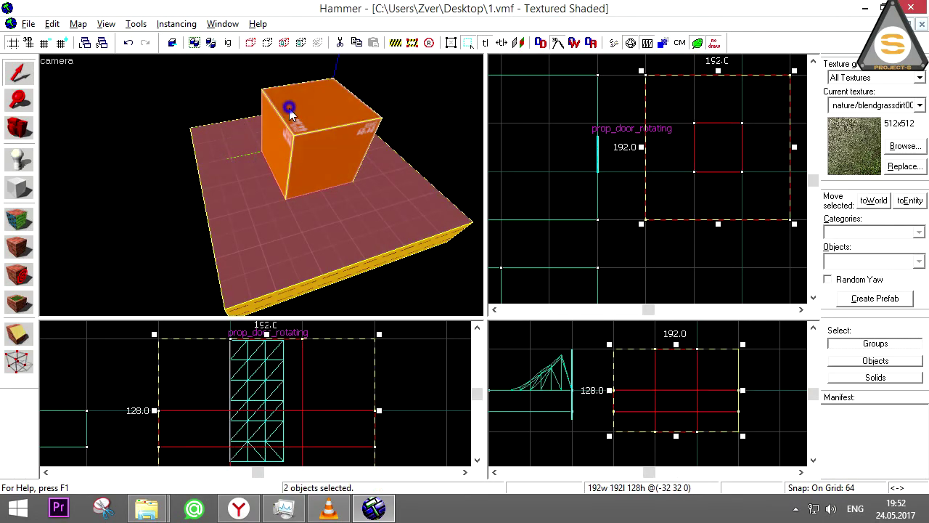
# Step: Turn on ignoring of groups, select the cube and the grey flat block individually, and turn the option off again
pyautogui.click(228, 42)
pyautogui.click(295, 117)
pyautogui.click(239, 163)
pyautogui.click(276, 109)
pyautogui.click(228, 42)
pyautogui.click(233, 151)
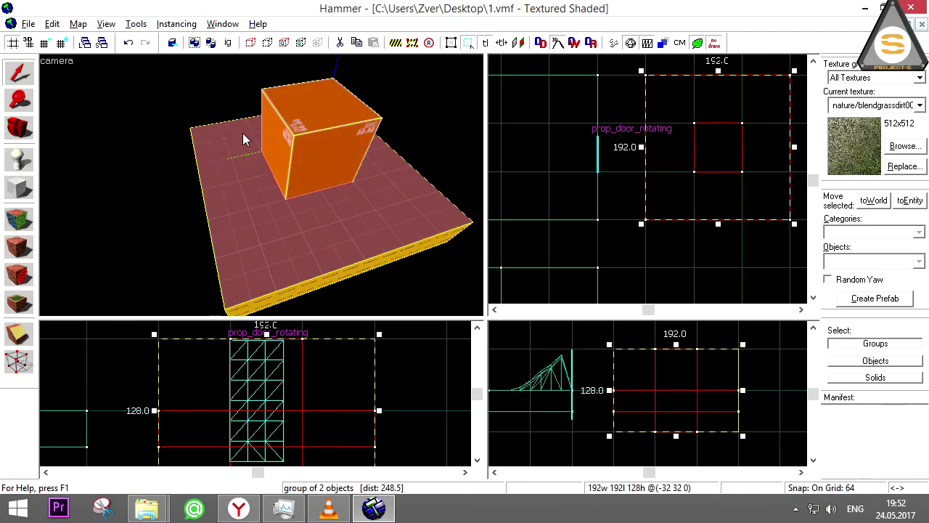
# Step: Temporarily hide the selected group of cube and grey flat block, and unhide it
pyautogui.click(267, 42)
pyautogui.click(496, 353)
pyautogui.click(284, 43)
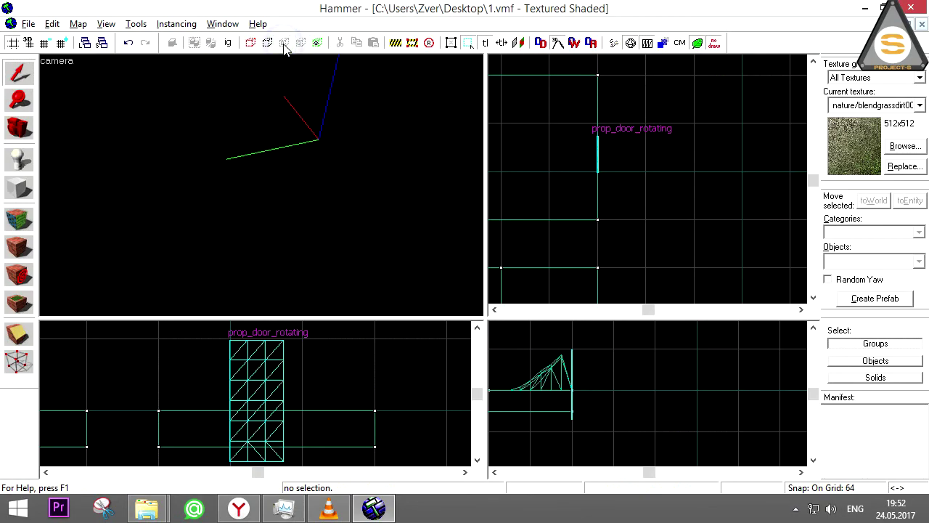
pyautogui.click(318, 45)
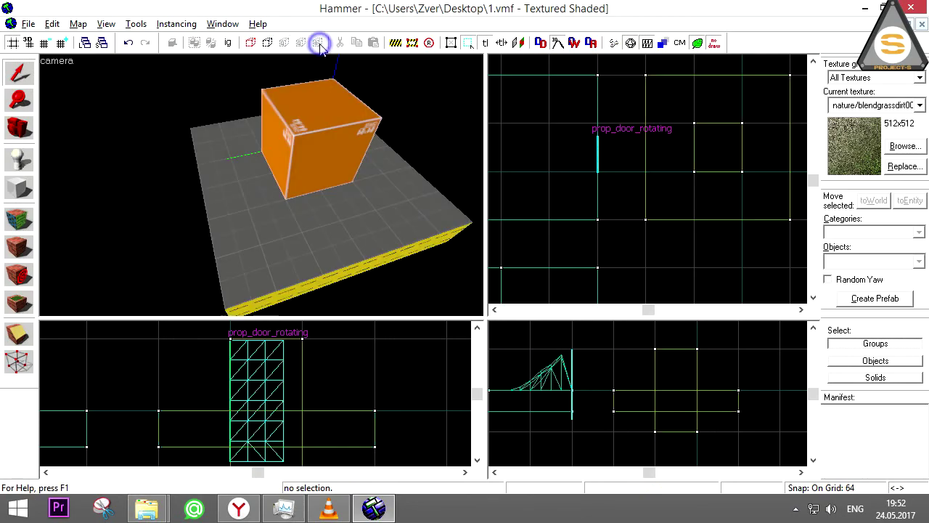
# Step: Select the cube and flat block group, temporarily hide and restore all unselected objects twice, and do the same once for the group itself
pyautogui.click(297, 109)
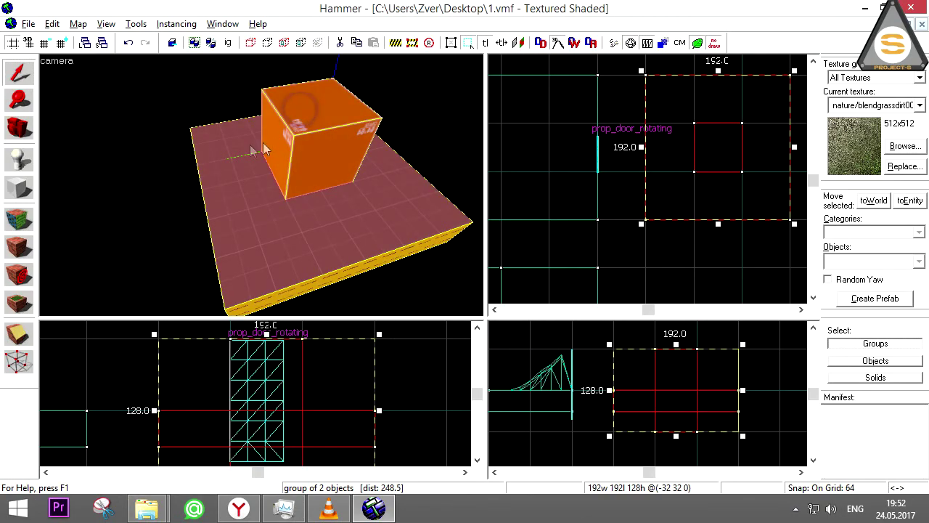
pyautogui.click(7, 130)
pyautogui.moveTo(127, 132); pyautogui.dragTo(262, 185)
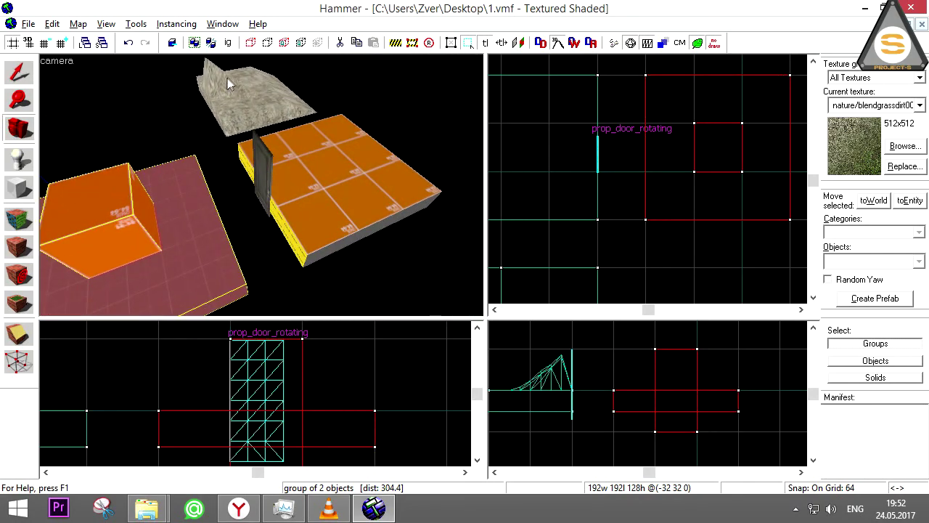
pyautogui.click(303, 44)
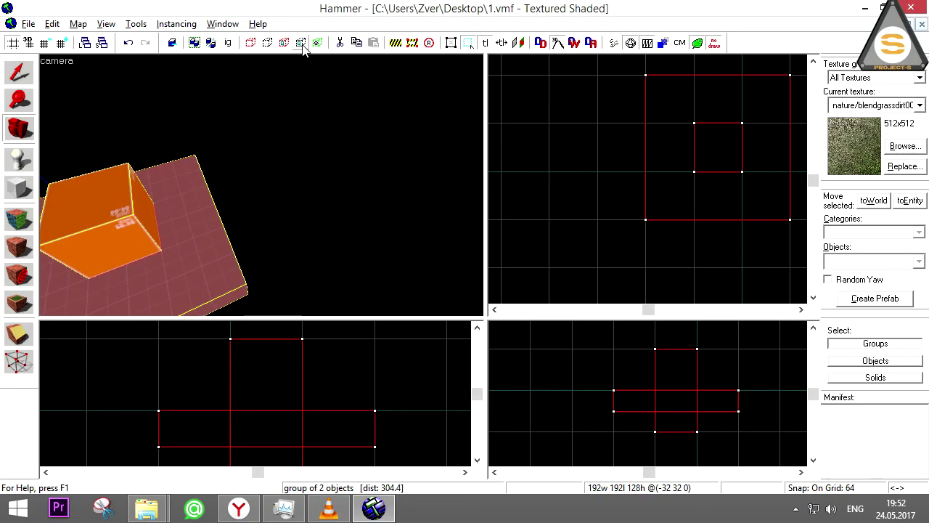
pyautogui.click(318, 43)
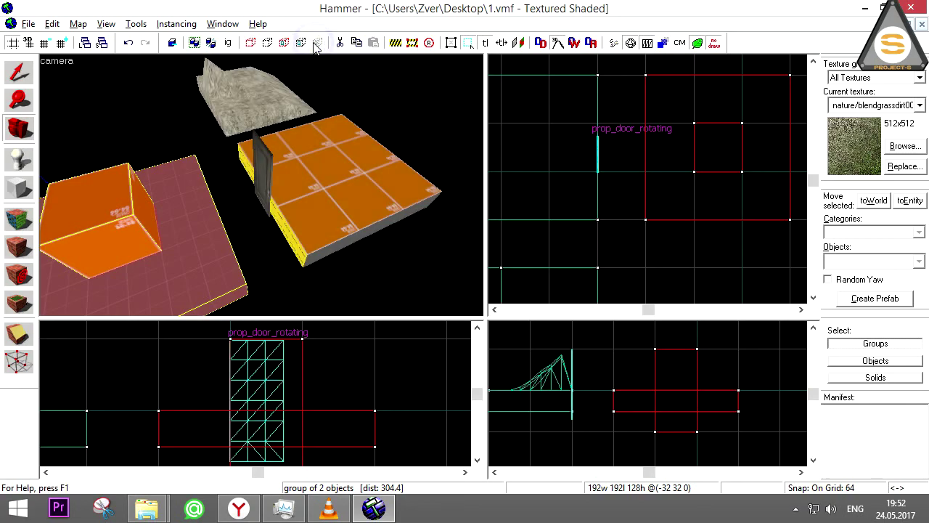
pyautogui.click(302, 44)
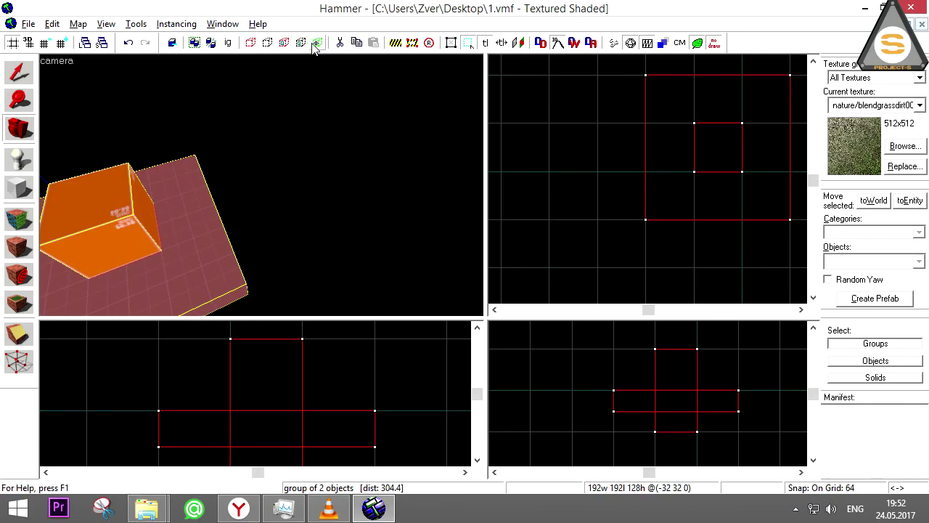
pyautogui.click(318, 44)
pyautogui.click(284, 44)
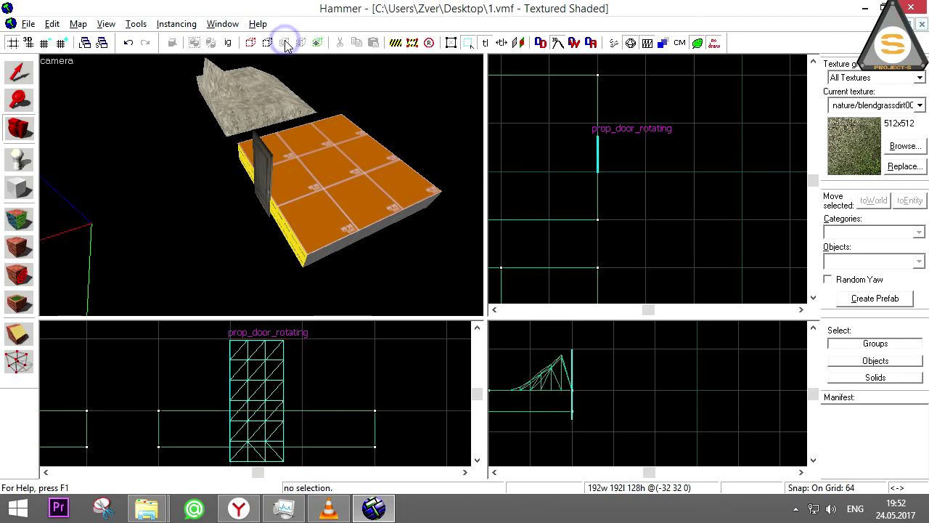
pyautogui.click(318, 43)
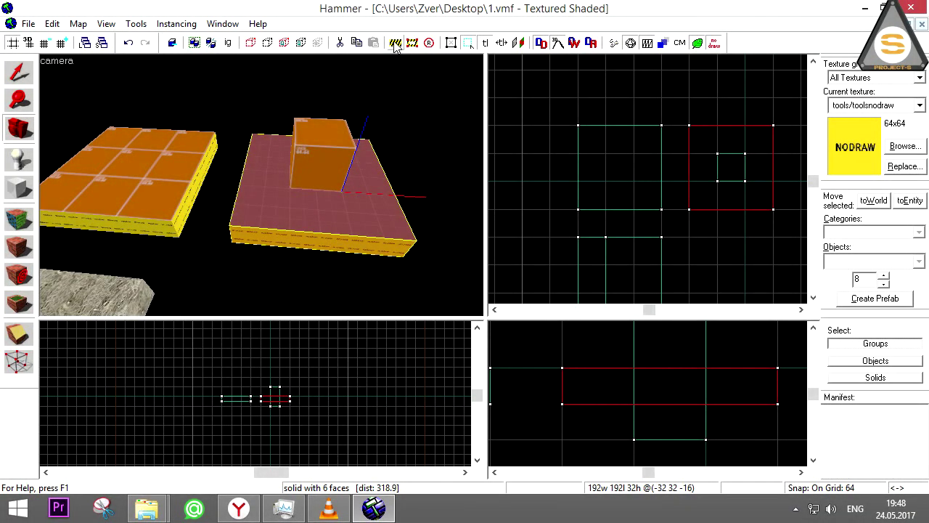
# Step: Turn the cordon bounds on and off again
pyautogui.click(396, 44)
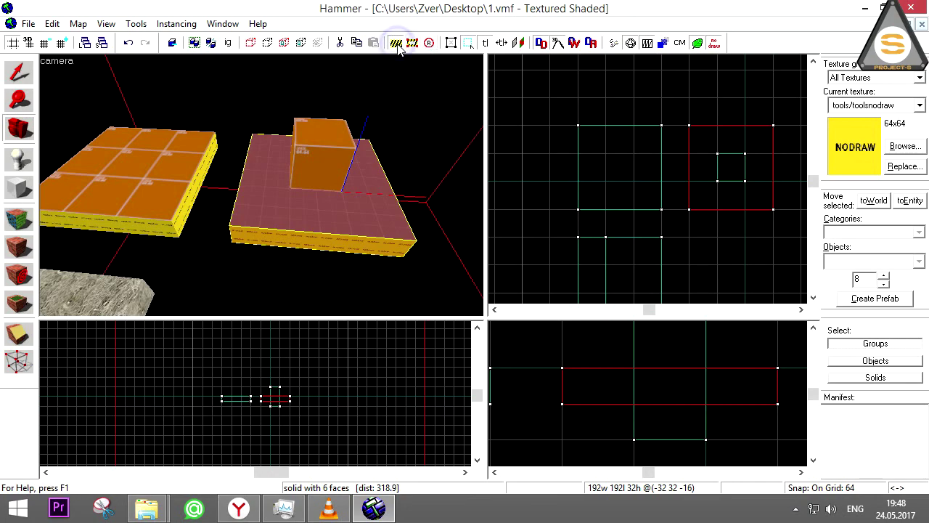
pyautogui.click(396, 44)
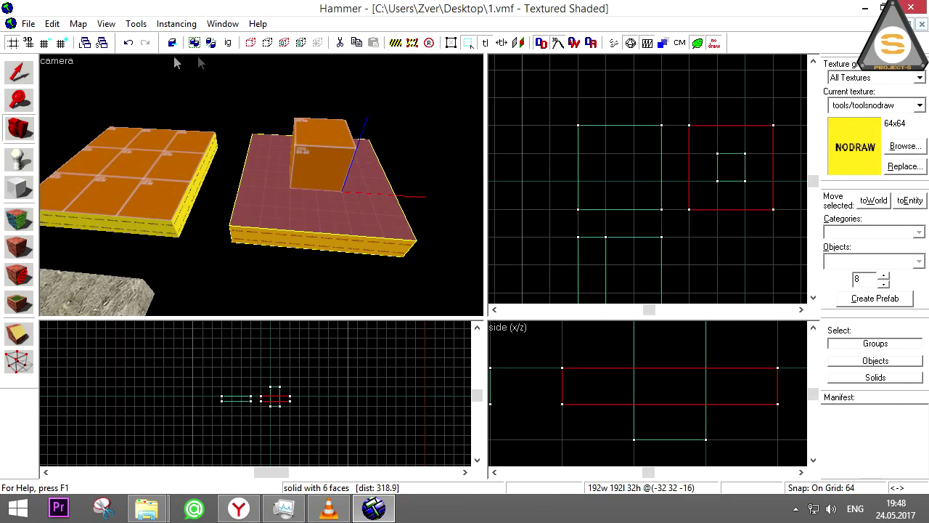
# Step: Enable selection by handles and test it with a 128 × 128 selection box over the orange flat block's corner in the top view
pyautogui.click(18, 73)
pyautogui.click(150, 82)
pyautogui.click(451, 42)
pyautogui.moveTo(644, 196); pyautogui.dragTo(630, 181)
pyautogui.press('Return')
pyautogui.click(549, 136)
pyautogui.moveTo(553, 107); pyautogui.dragTo(615, 154)
pyautogui.press('Escape')
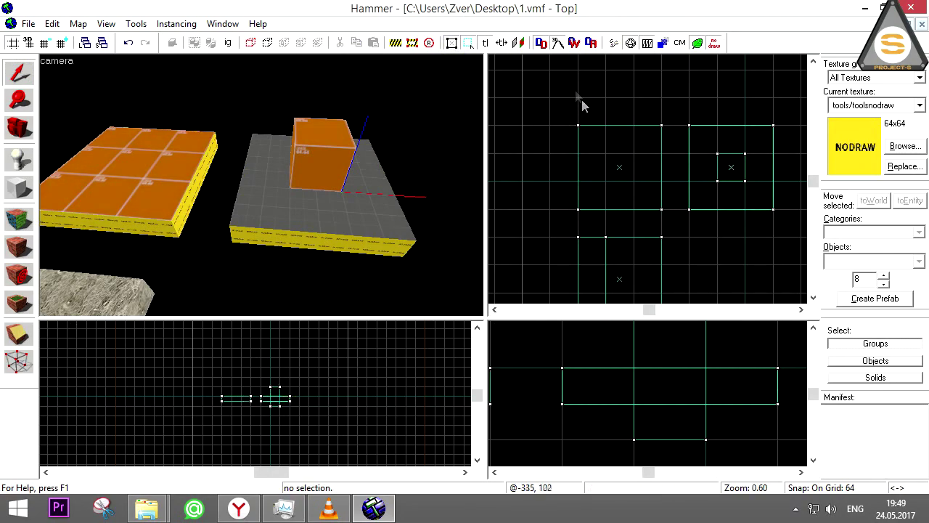
pyautogui.moveTo(550, 100); pyautogui.dragTo(606, 155)
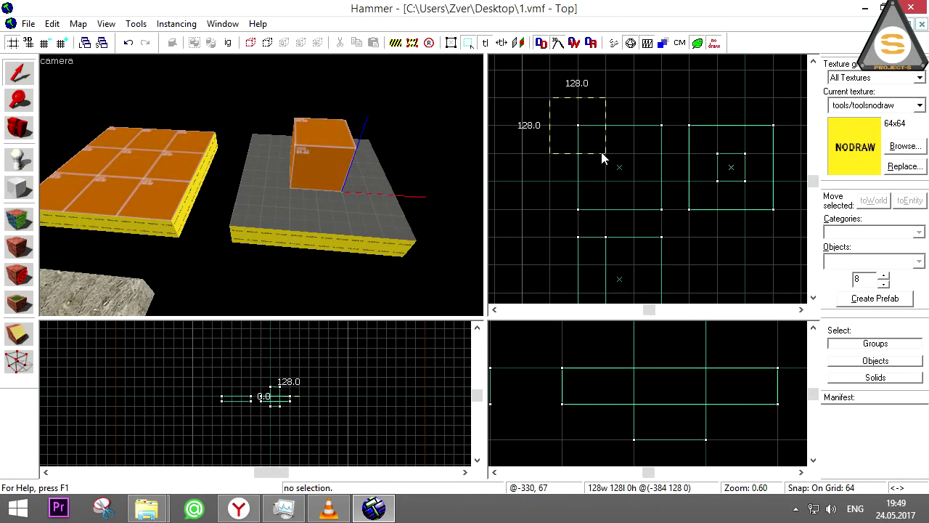
pyautogui.press('Return')
pyautogui.click(564, 123)
# Step: Turn off automatic box selection, draw a 256 × 256 selection box around the orange flat block in the top view, and re-enable the option
pyautogui.click(468, 43)
pyautogui.moveTo(550, 99); pyautogui.dragTo(660, 211)
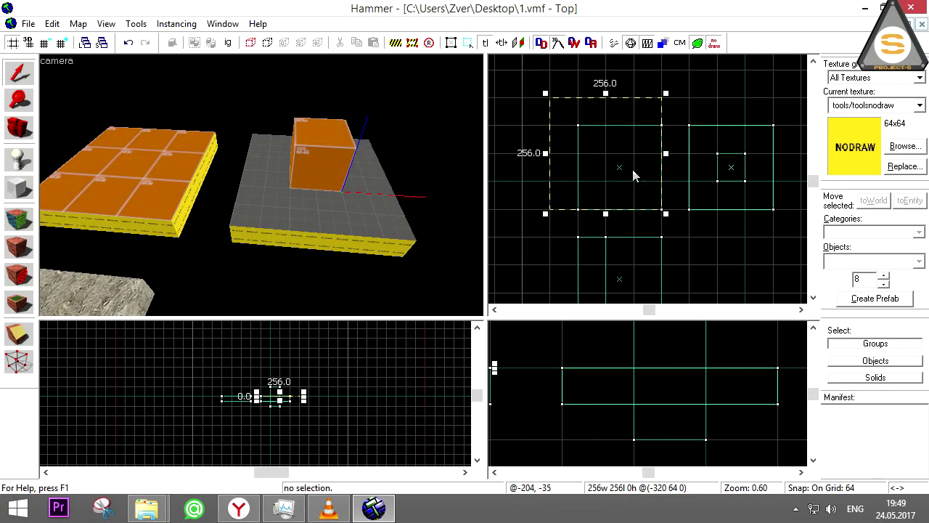
pyautogui.moveTo(687, 98); pyautogui.dragTo(771, 236)
pyautogui.click(469, 42)
pyautogui.moveTo(586, 136); pyautogui.dragTo(605, 162)
pyautogui.click(548, 132)
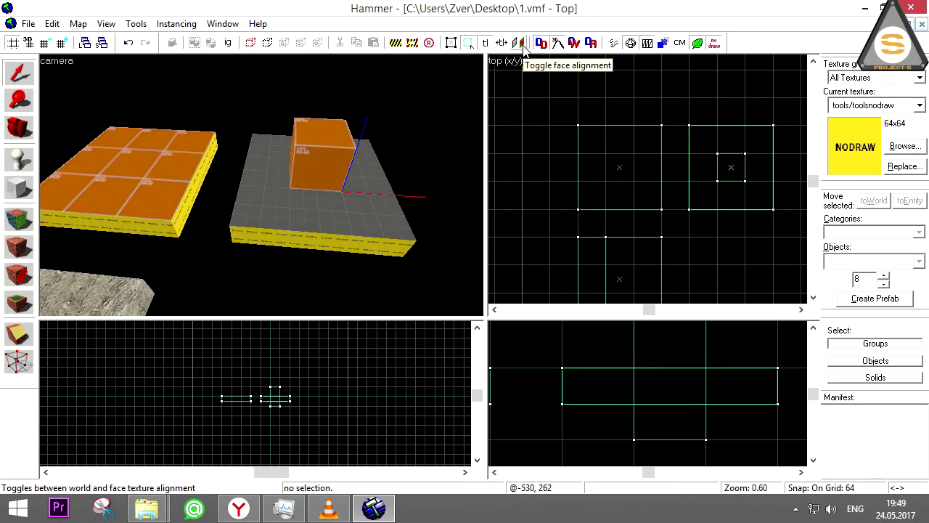
# Step: Create a power 3 displacement on the top face of the straw-textured block
pyautogui.click(19, 128)
pyautogui.moveTo(145, 149); pyautogui.dragTo(261, 184)
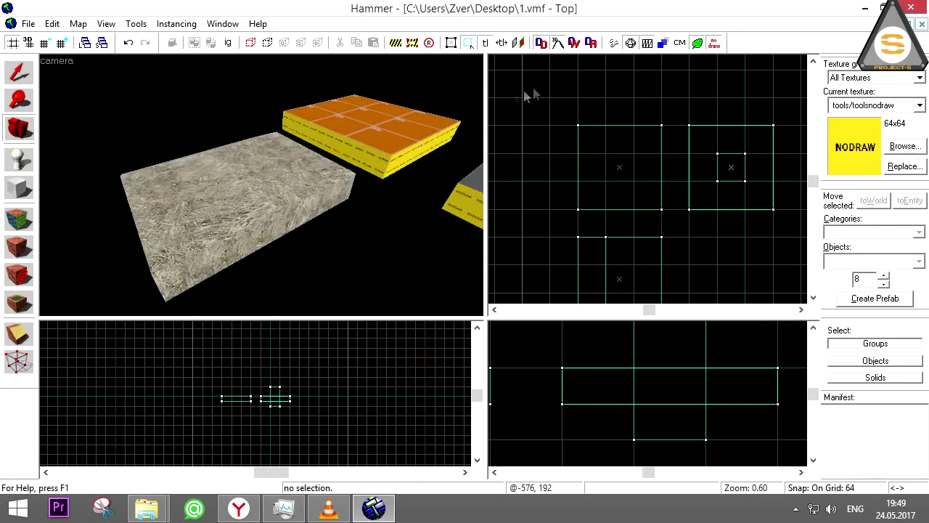
pyautogui.hotkey('shift', 'a')
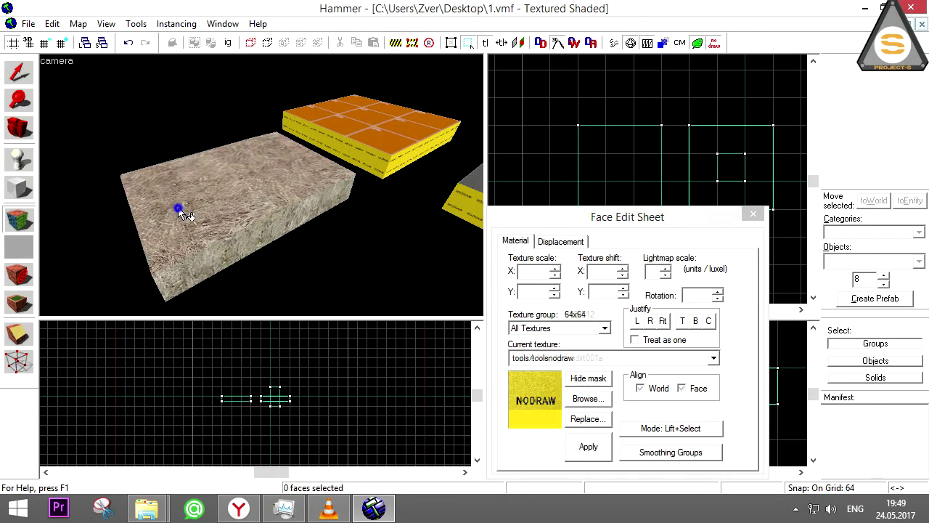
pyautogui.click(181, 208)
pyautogui.click(564, 241)
pyautogui.click(529, 316)
pyautogui.click(606, 361)
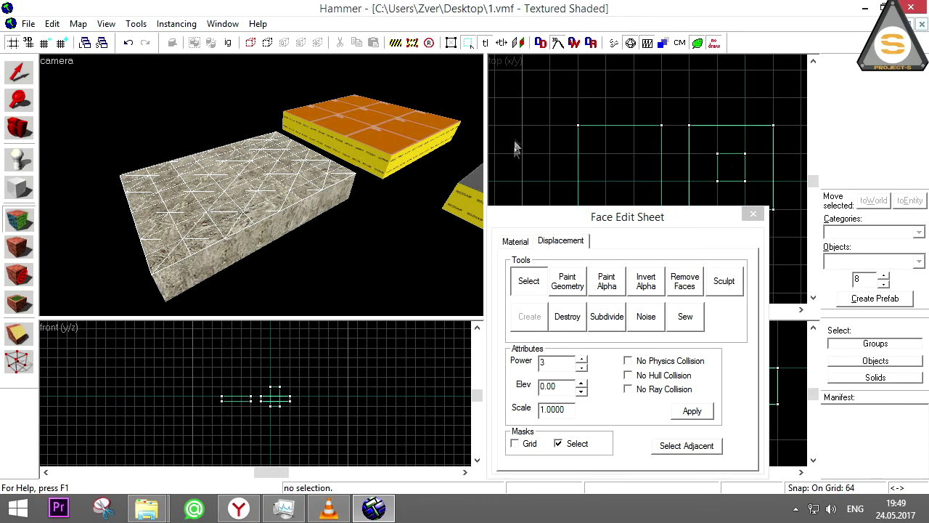
# Step: Turn off the displacement solid mask so the block's other faces are drawn, and toggle 3D displacement rendering off and on
pyautogui.click(540, 43)
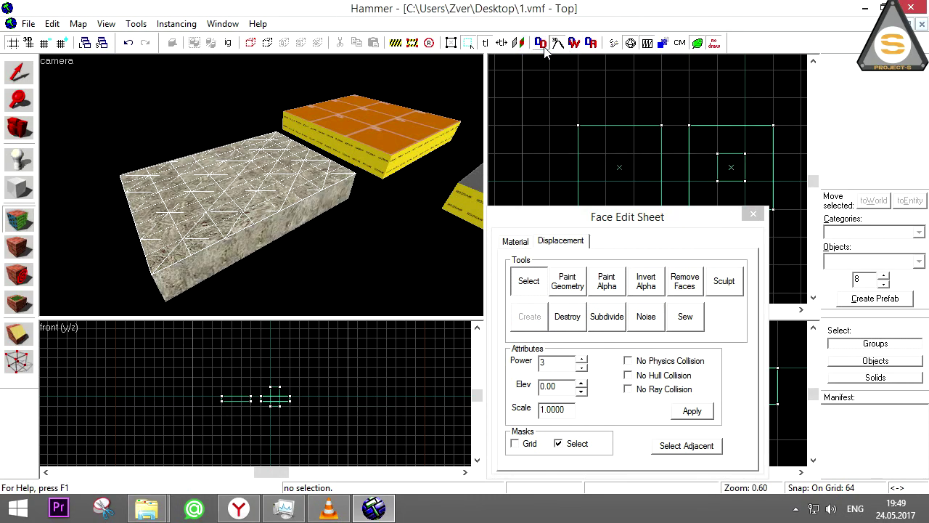
pyautogui.click(557, 43)
pyautogui.click(557, 43)
# Step: Raise a peak on the displacement with Paint Geometry, distance 5 and radius 15, and turn off the 3D displacement rendering
pyautogui.click(567, 282)
pyautogui.moveTo(234, 182); pyautogui.dragTo(241, 173)
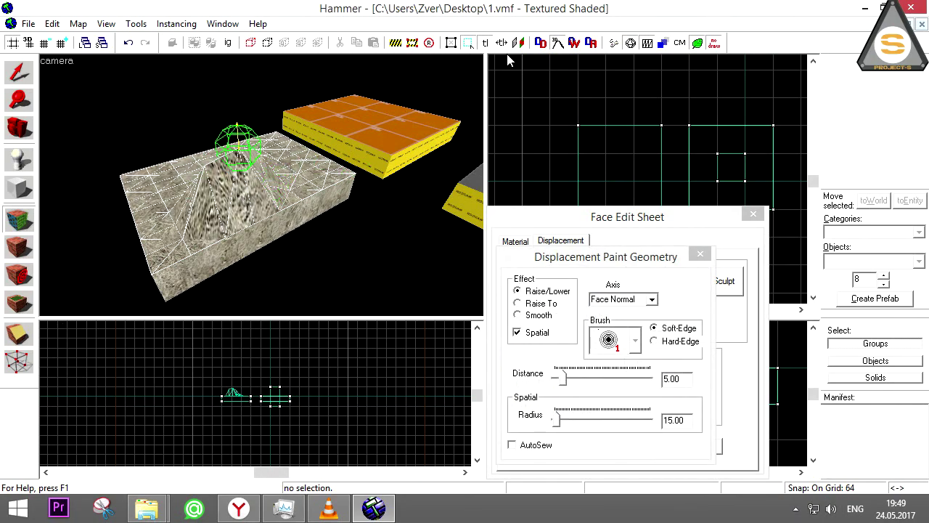
pyautogui.click(559, 43)
pyautogui.click(559, 43)
pyautogui.click(558, 43)
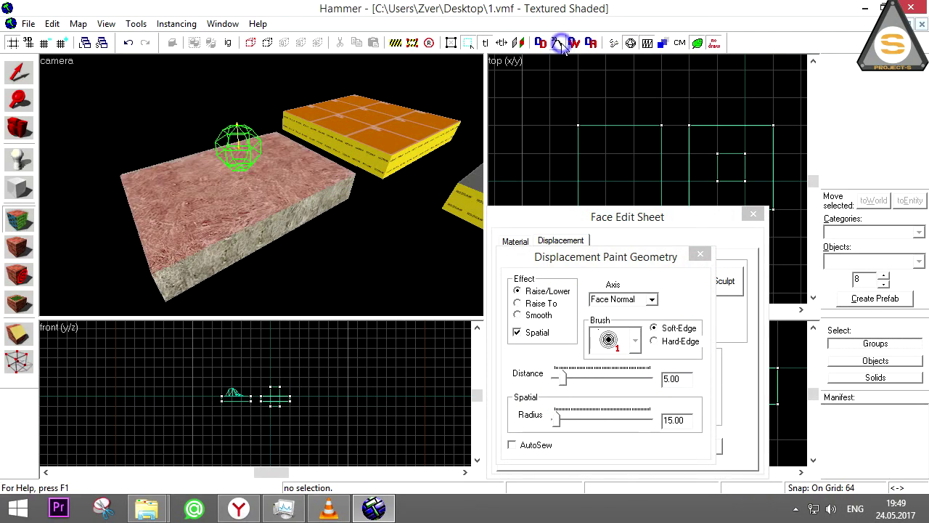
# Step: Toggle the 3D displacement rendering and close the face editing sheet
pyautogui.click(558, 43)
pyautogui.click(755, 215)
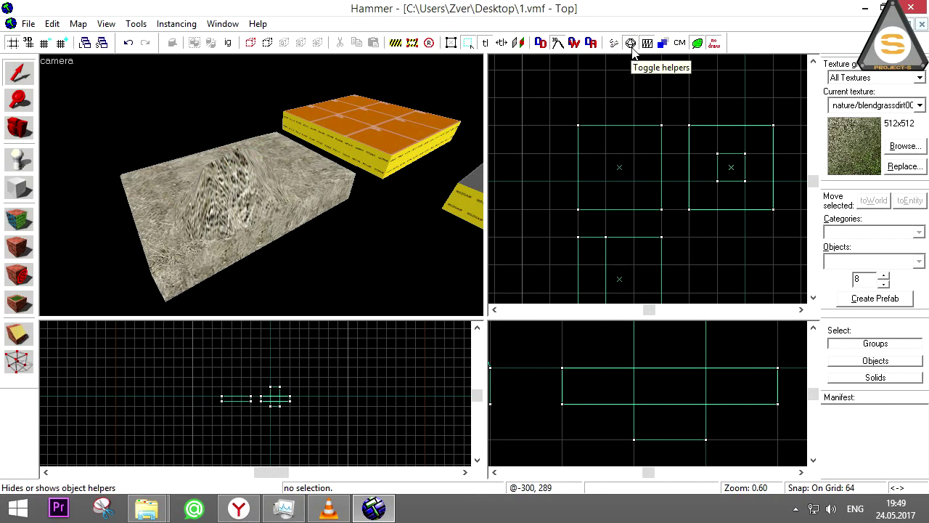
pyautogui.hotkey('shift', 'b')
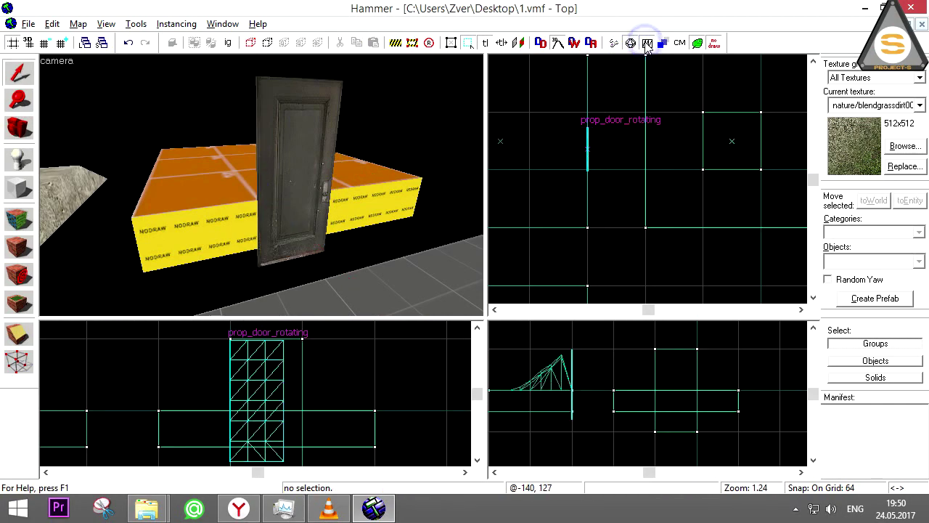
# Step: Show the door prop as a model wireframe in the 2D views, and toggle the collision model display on and off
pyautogui.click(647, 43)
pyautogui.click(646, 43)
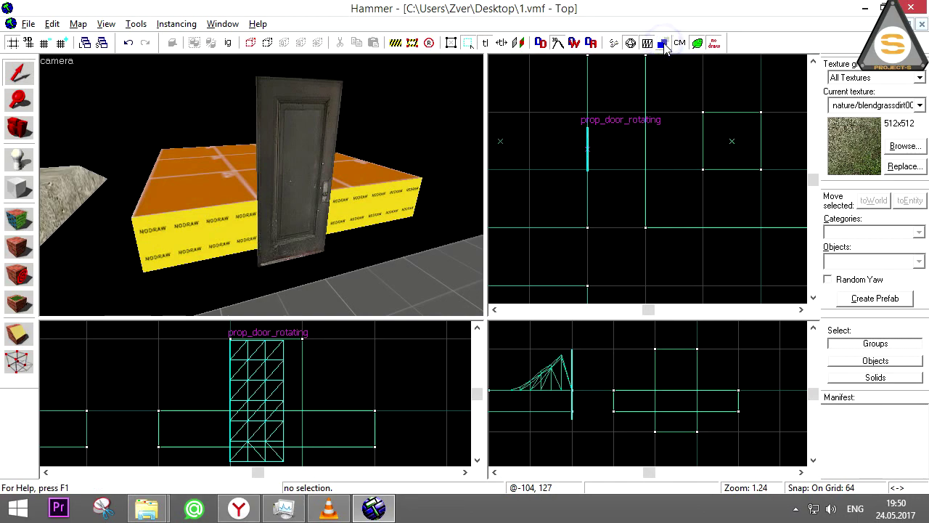
pyautogui.click(679, 42)
pyautogui.click(680, 43)
pyautogui.click(679, 43)
pyautogui.click(680, 43)
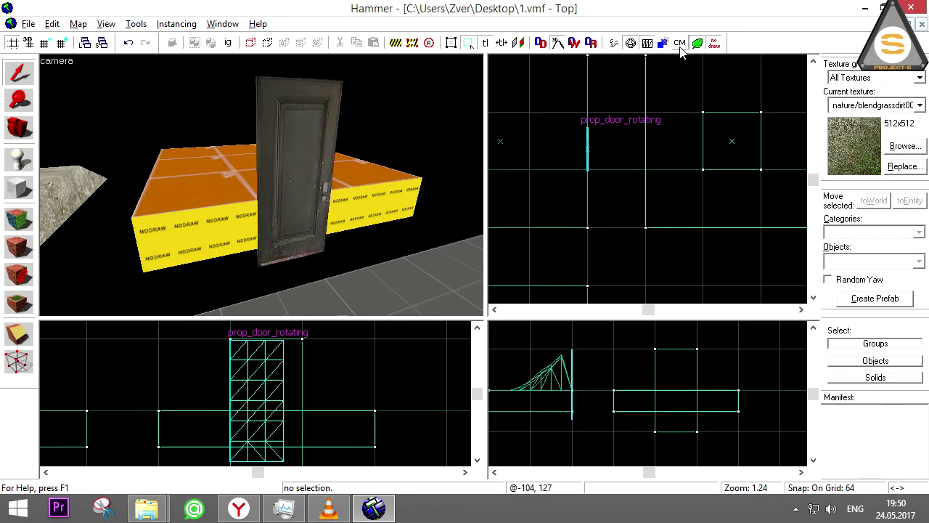
# Step: Toggle the display of nodraw faces off and on to compare the blocks with and without their nodraw sides
pyautogui.click(717, 49)
pyautogui.click(718, 49)
pyautogui.click(718, 49)
pyautogui.click(717, 48)
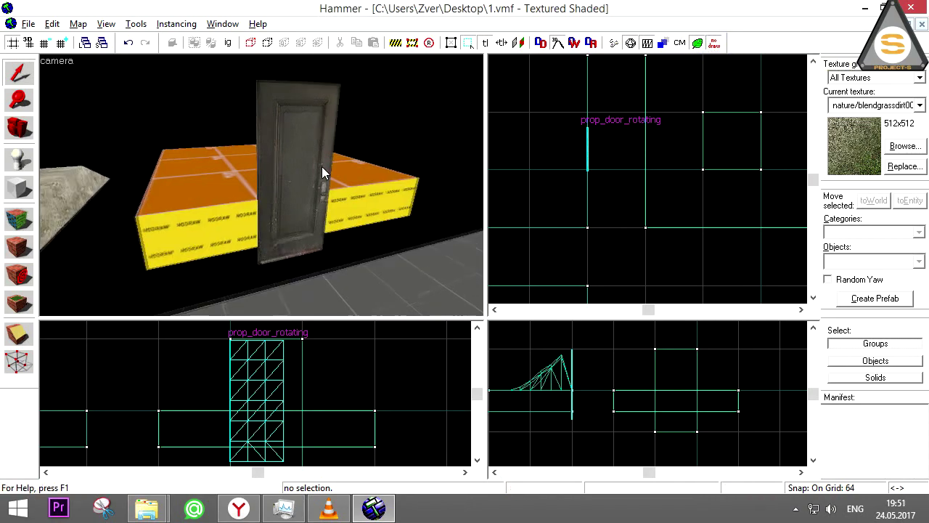
pyautogui.scroll(-5, 321, 168)
pyautogui.click(714, 45)
pyautogui.doubleClick(714, 45)
pyautogui.click(714, 45)
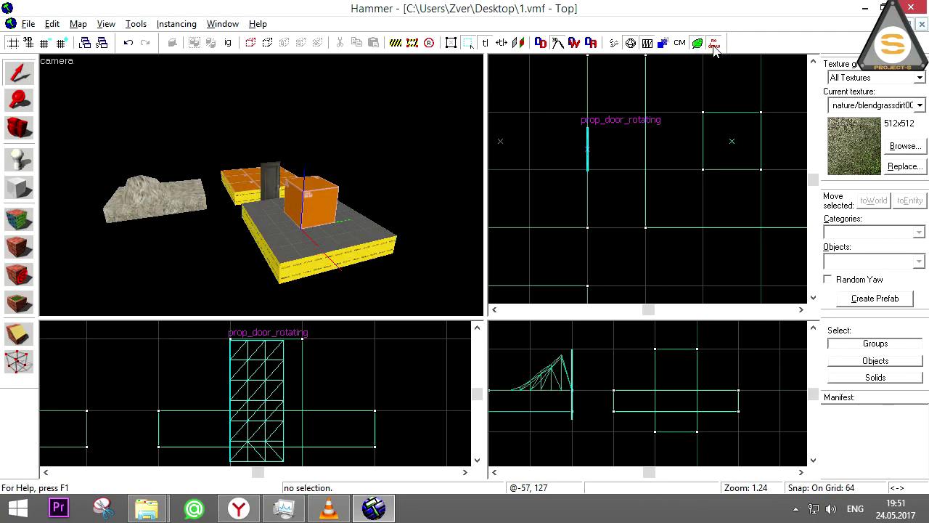